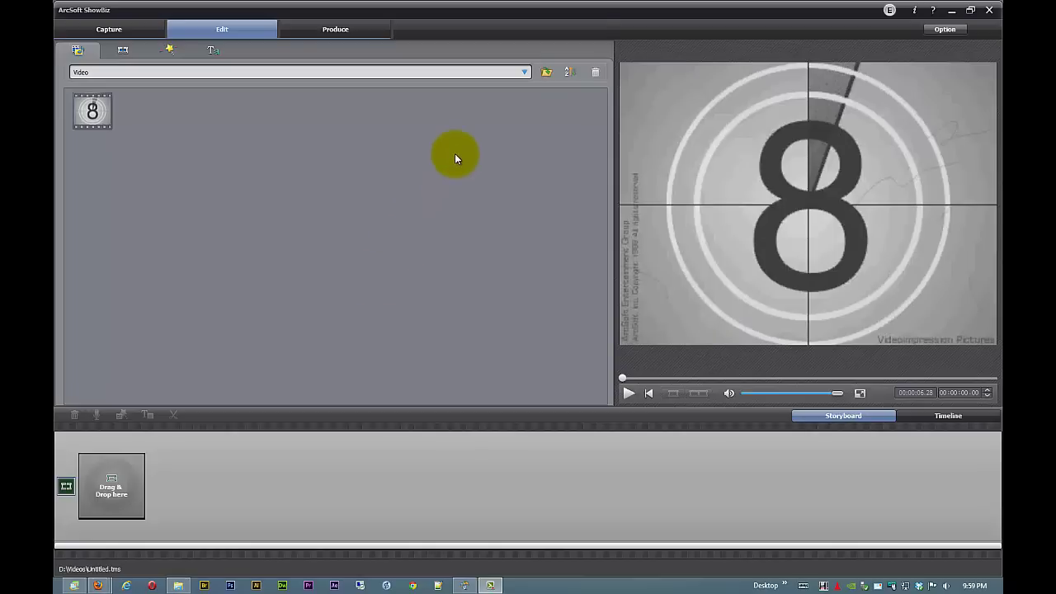
Add a new album from the album list and name it 'How do I - Commentaries'
click(525, 73)
click(506, 84)
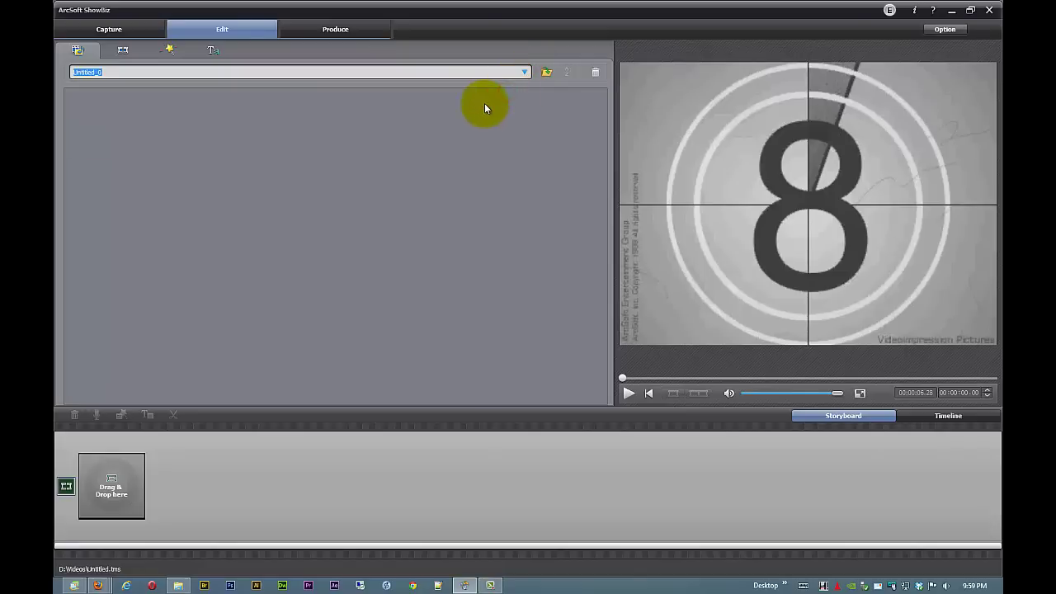
text(How do I - Commentaries)
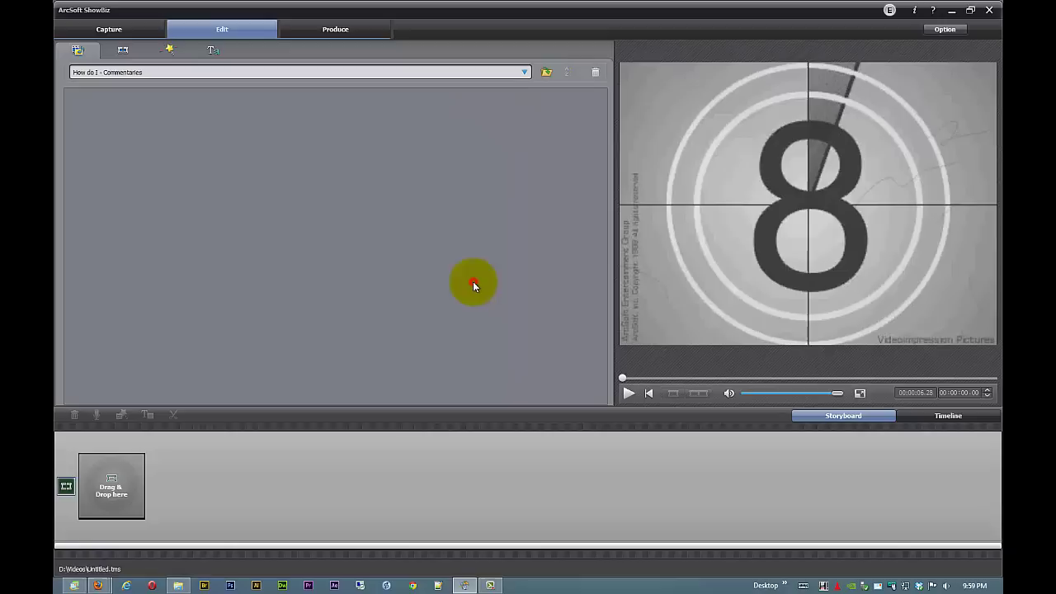
key(Return)
Drag the ten M2TS recordings from the m2ts folder into the album
click(178, 585)
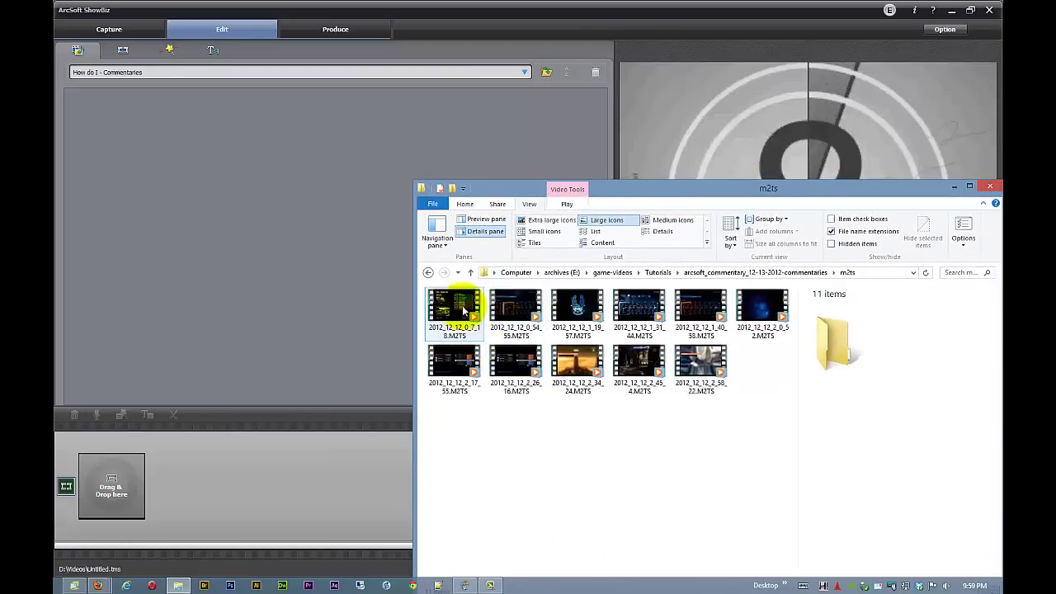
click(525, 312)
key(shift+End)
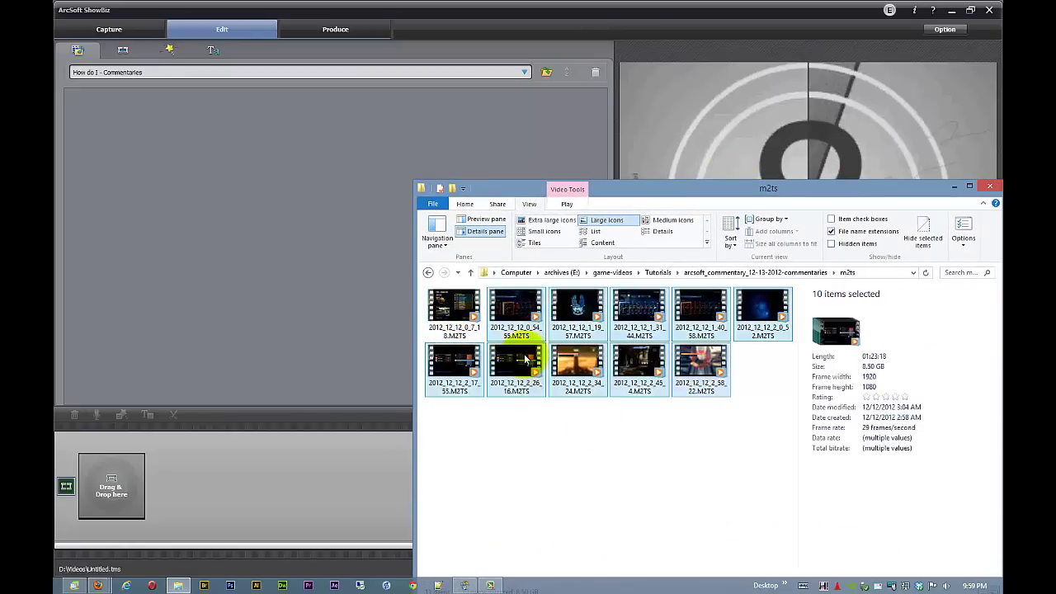
drag(520, 312, 193, 180)
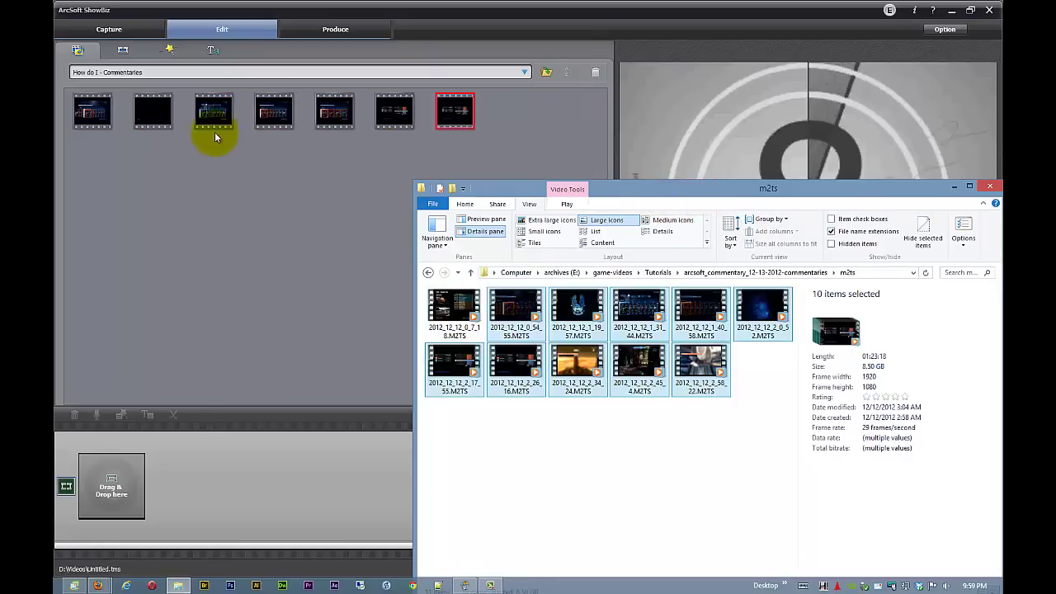
drag(602, 183, 1048, 188)
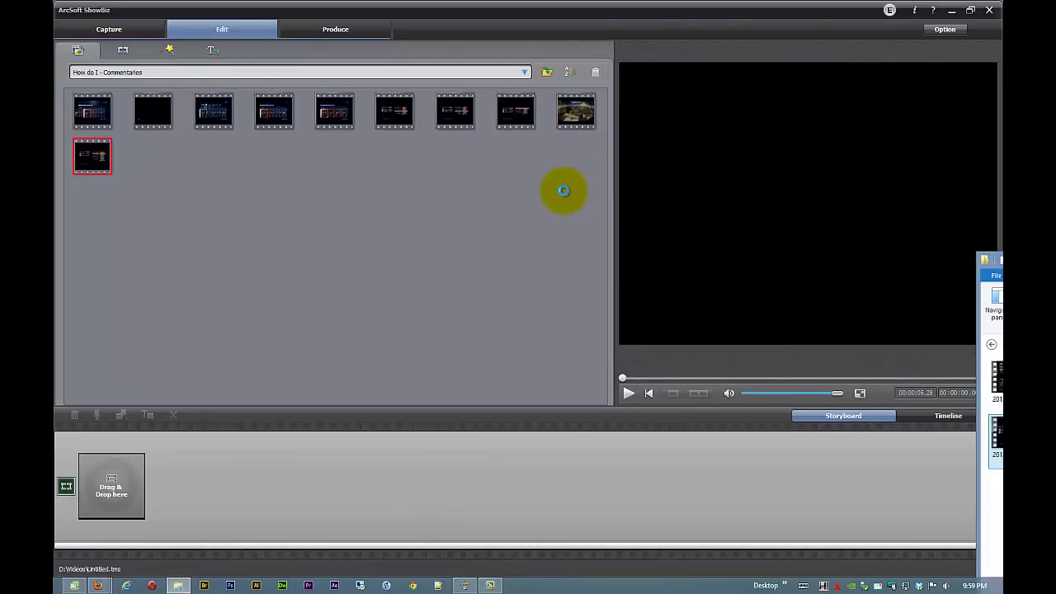
Preview the third clip, scrubbing to about 1:00, 1:26 and 1:18, then back near the start
key(alt+Tab)
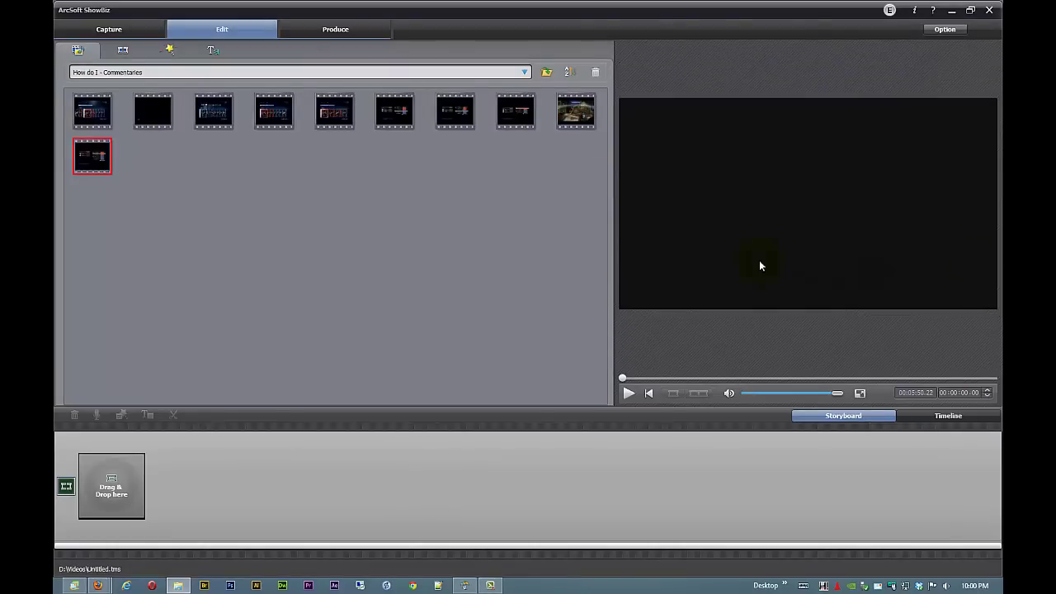
click(207, 117)
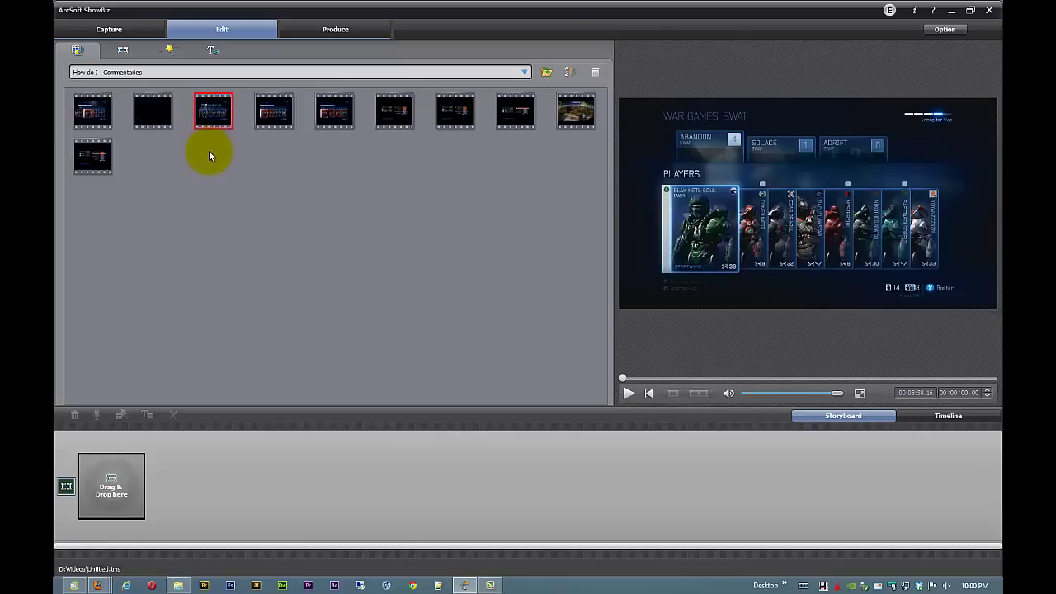
click(668, 378)
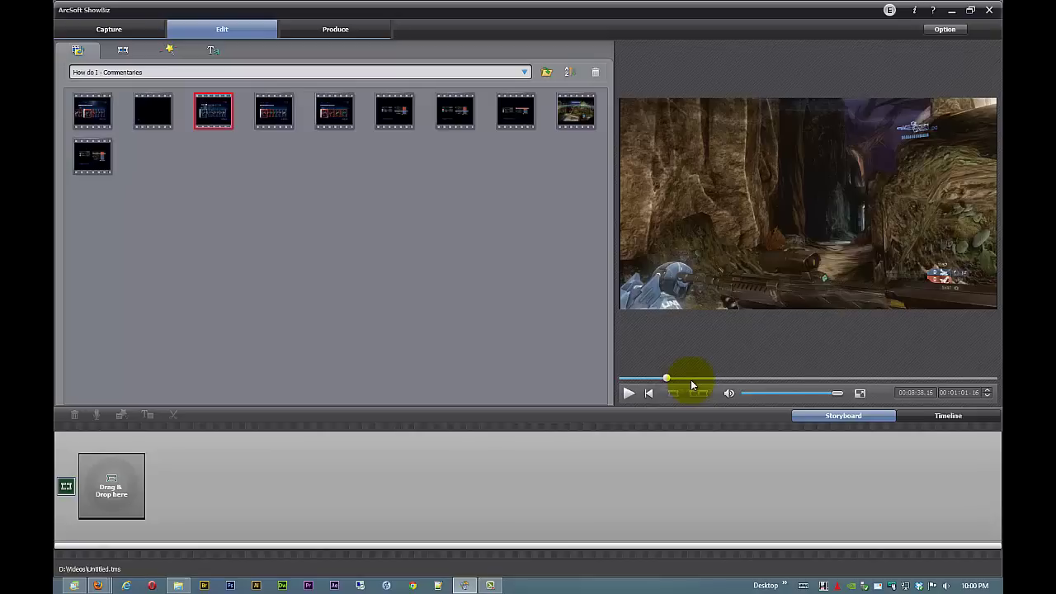
click(685, 378)
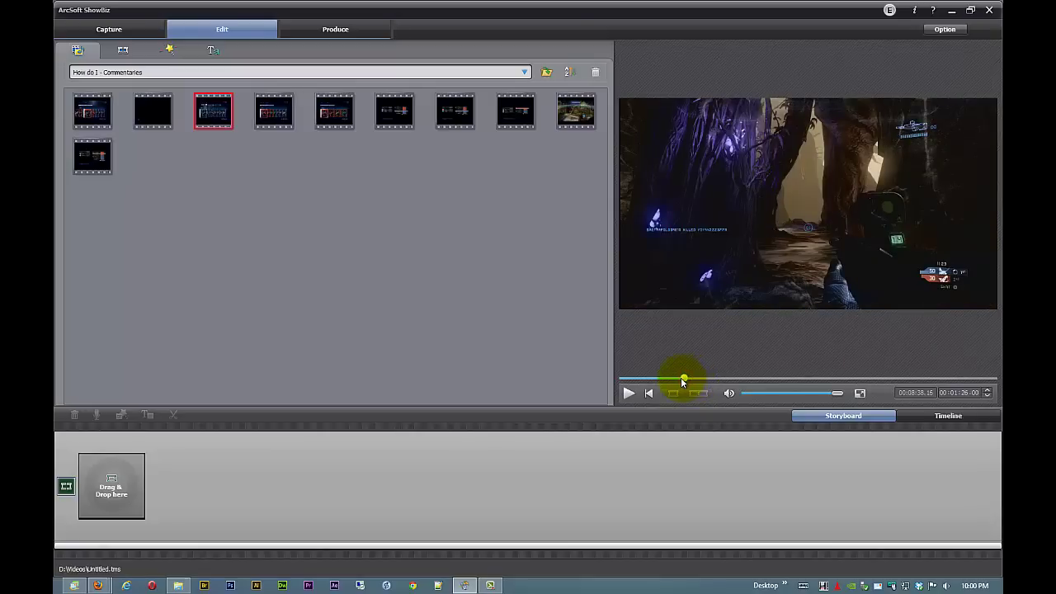
click(679, 378)
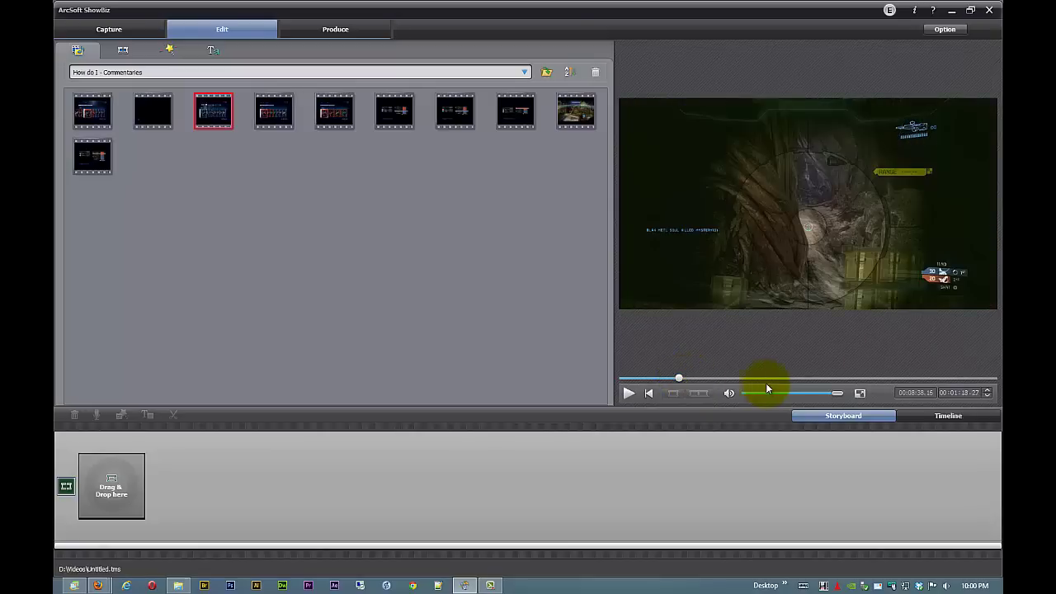
click(636, 380)
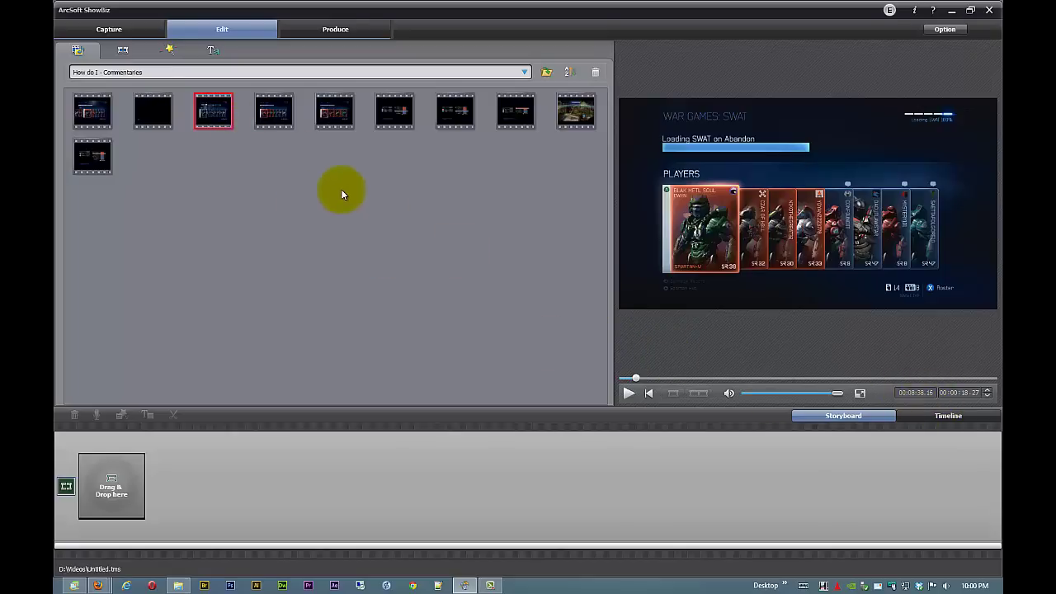
Preview the fourth and fifth clips, ending on the sixth clip
click(272, 116)
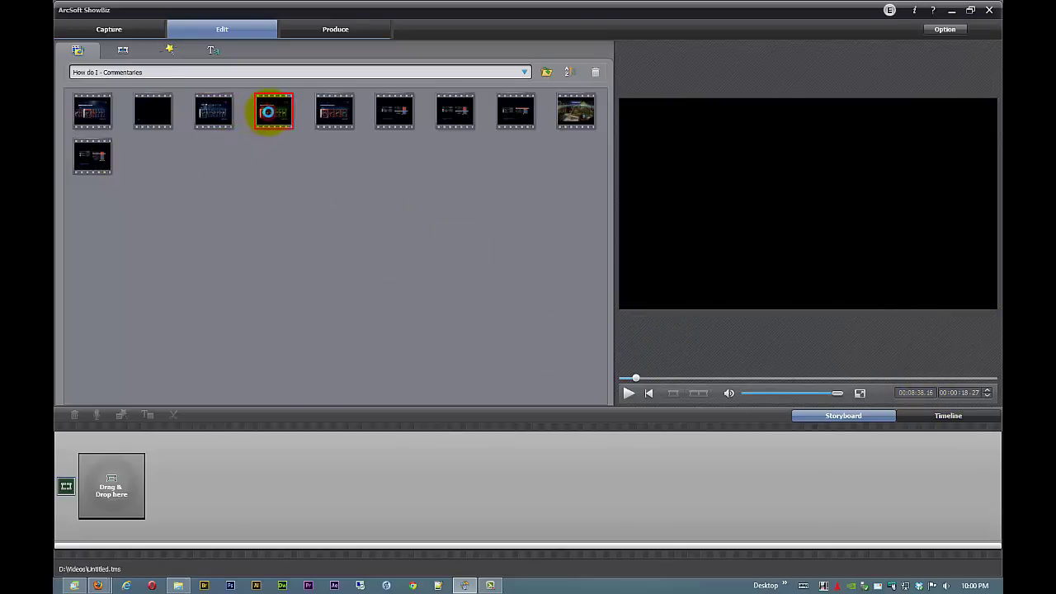
click(334, 113)
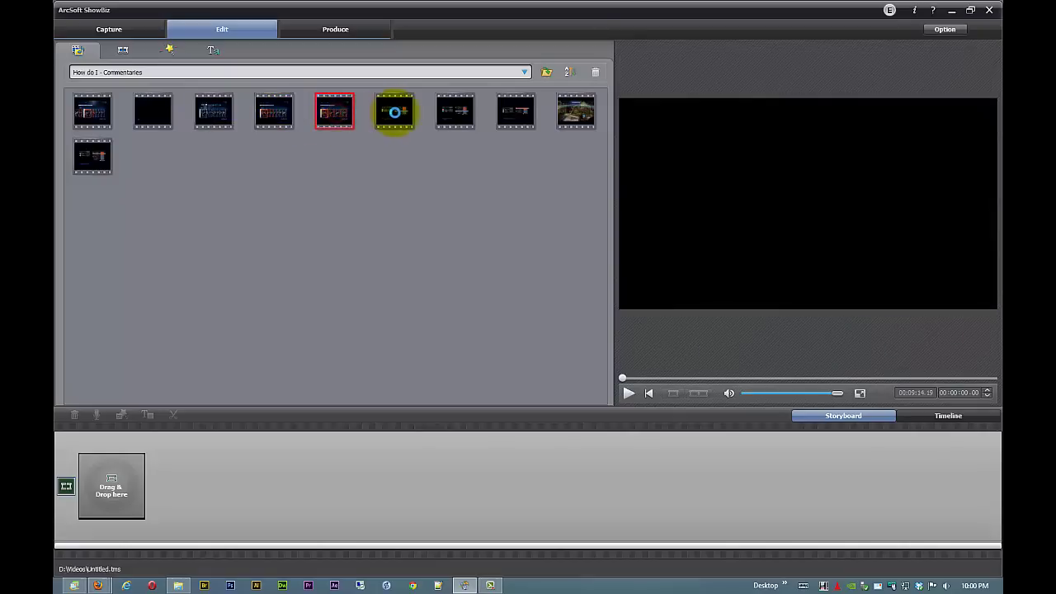
click(396, 117)
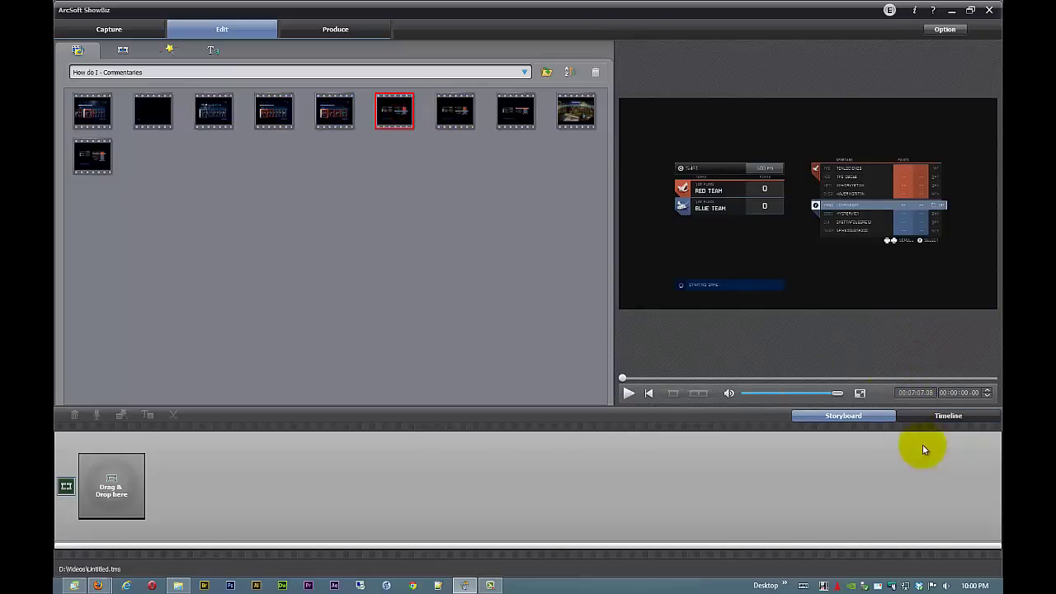
Add the sixth clip, 2012_12_12_2_17_55.M2TS, to the storyboard and show it in Timeline view
drag(394, 111, 120, 505)
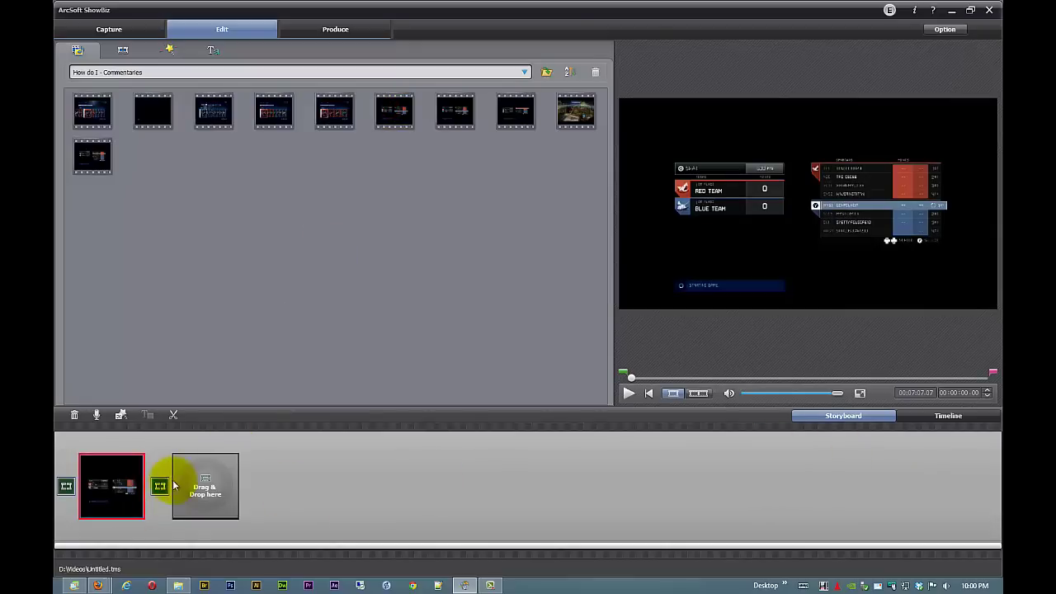
click(961, 416)
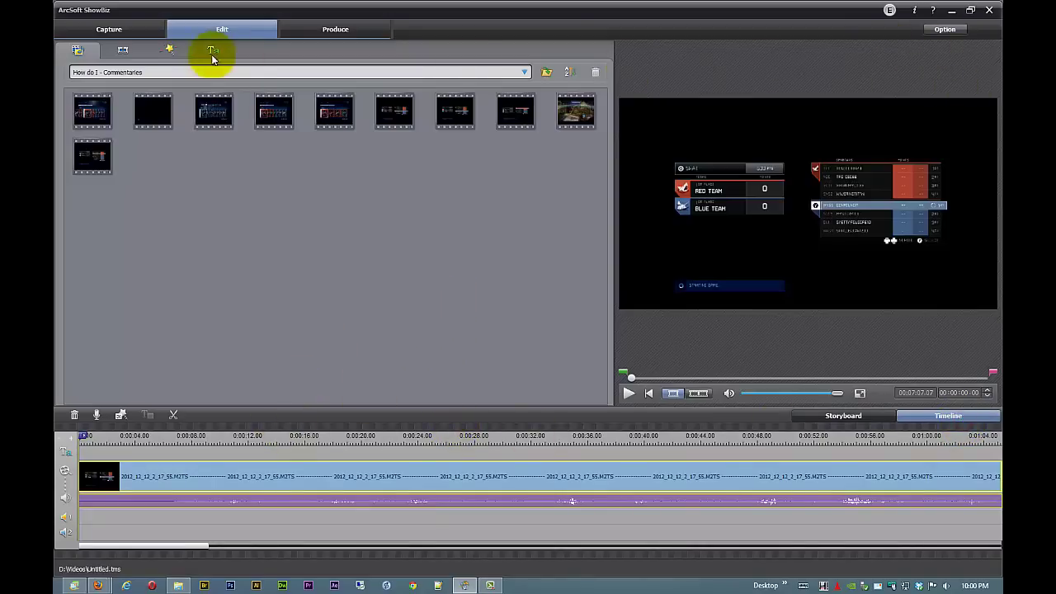
click(945, 29)
Save the project as how-do-i-commentary.tms in E:\game-videos\Tutorials\arcsoft_commentary_12-13-2012-commentaries
click(928, 75)
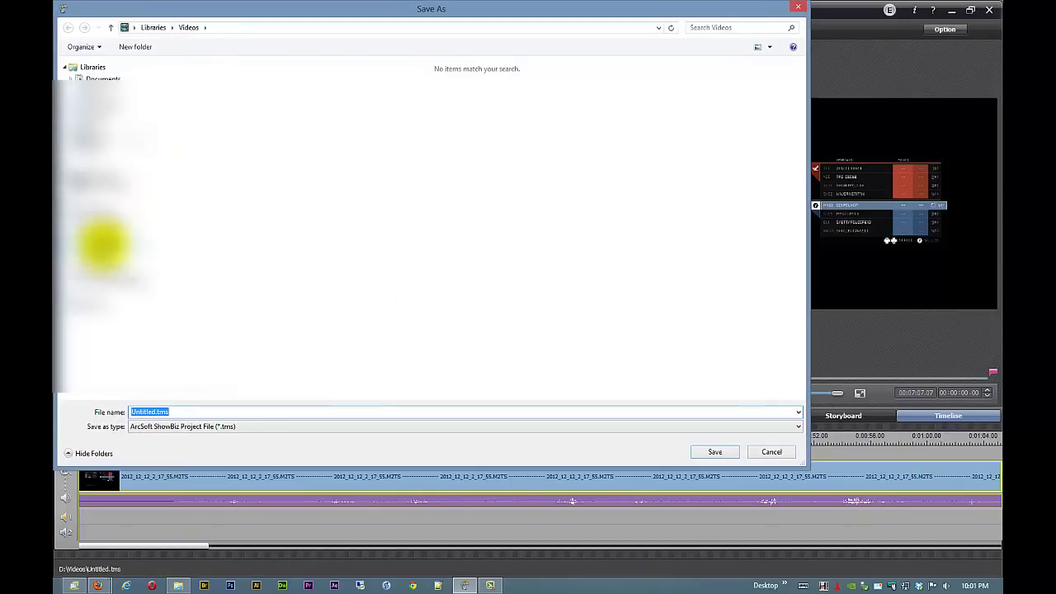
click(103, 244)
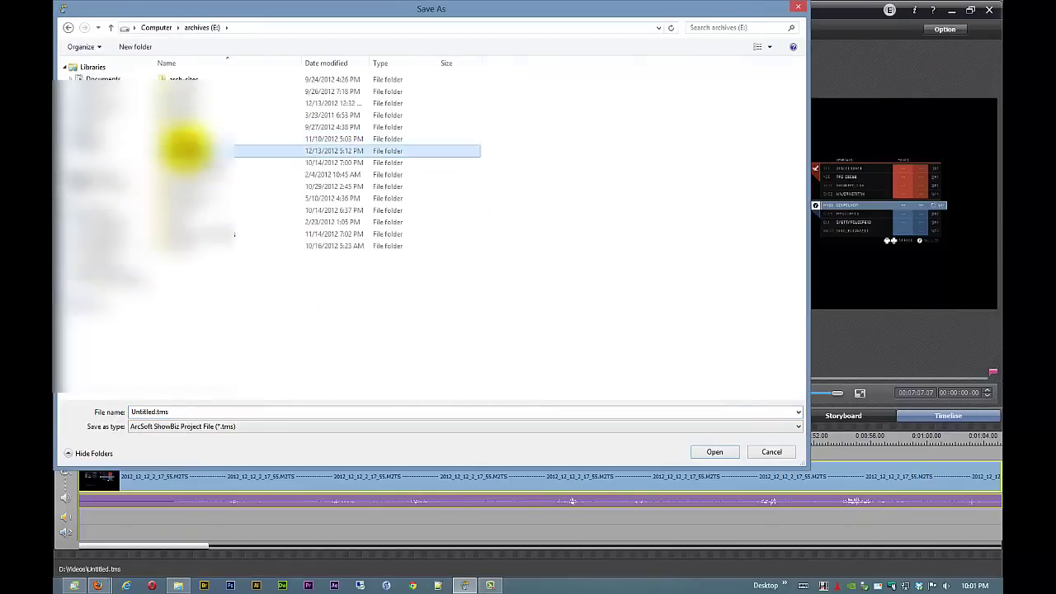
double_click(185, 150)
double_click(189, 137)
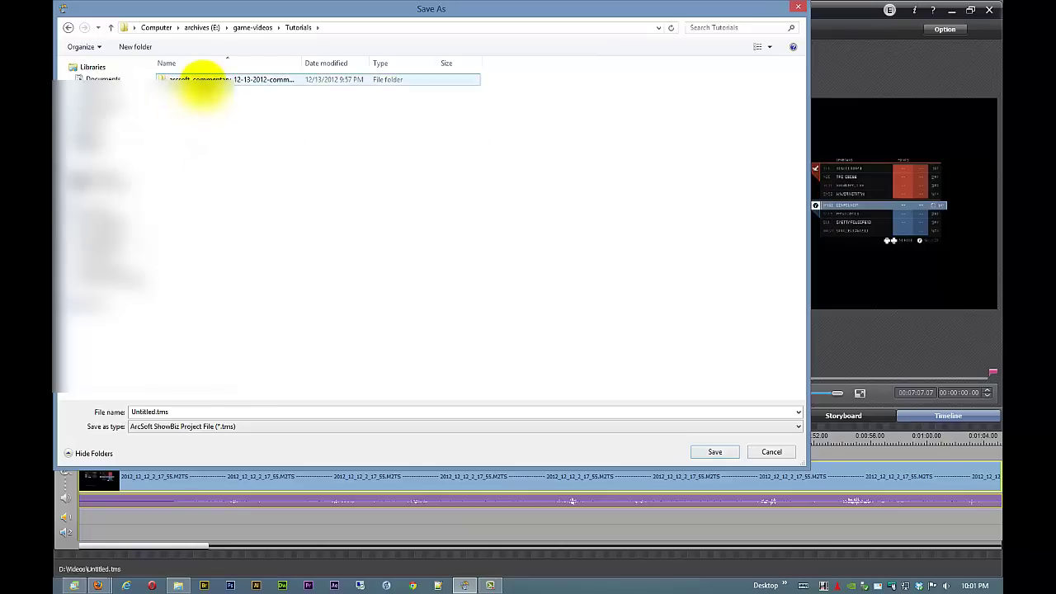
double_click(196, 83)
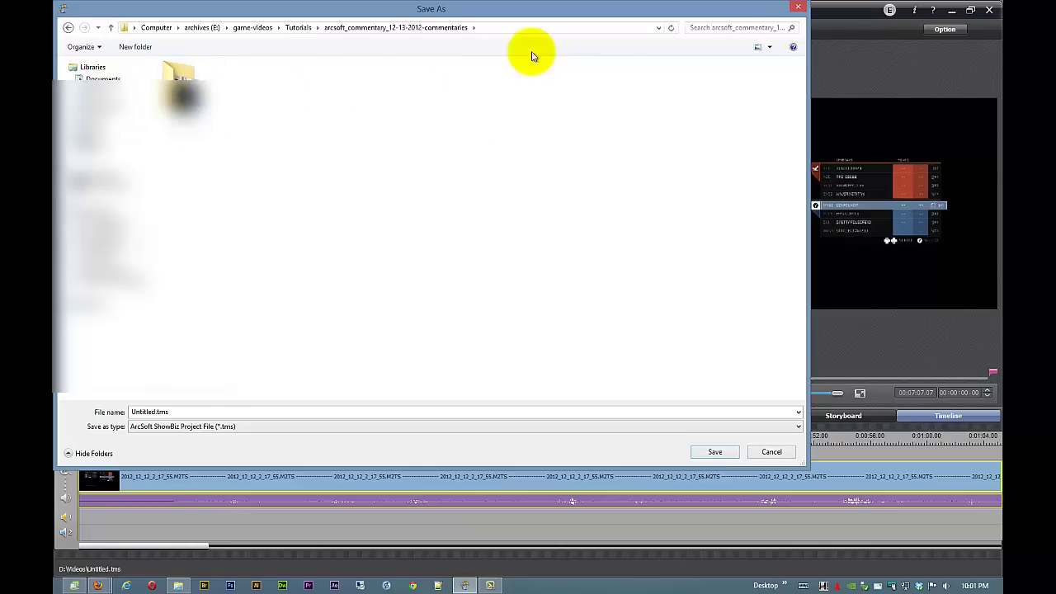
drag(182, 409, 122, 414)
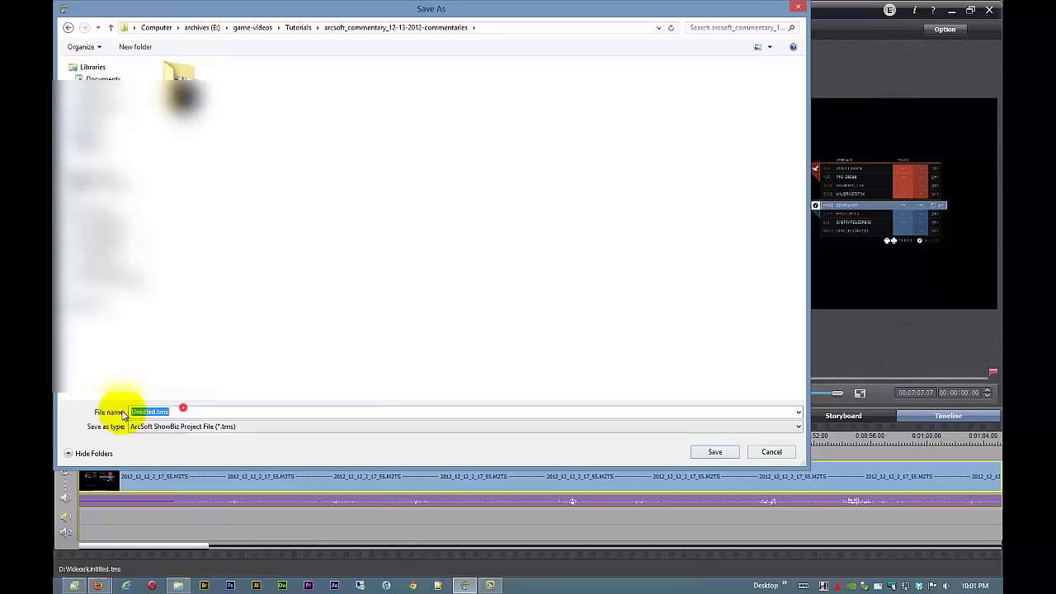
text(how)
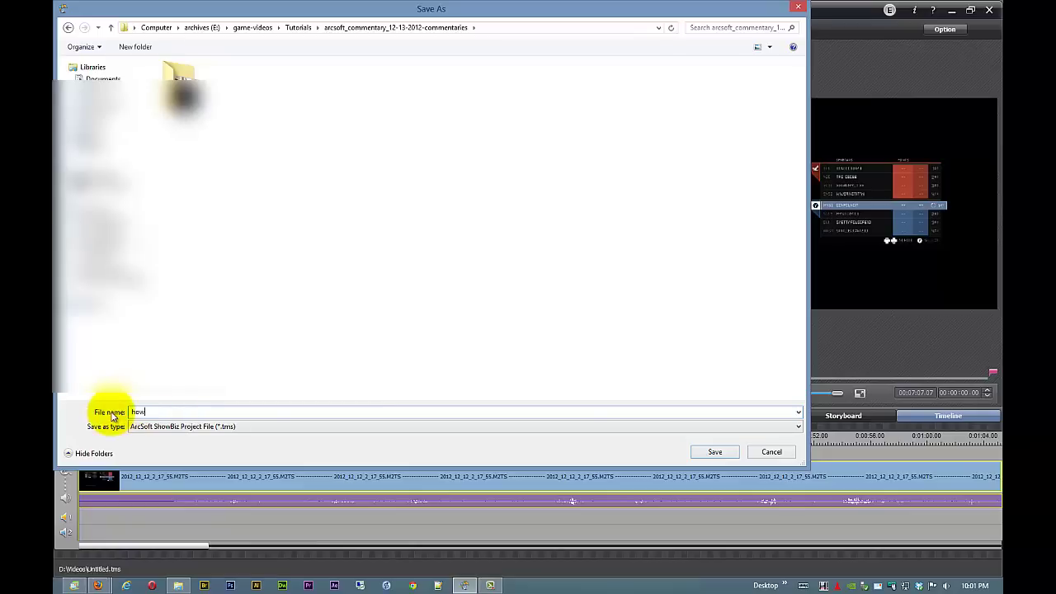
text(-do-i-commentary)
click(712, 453)
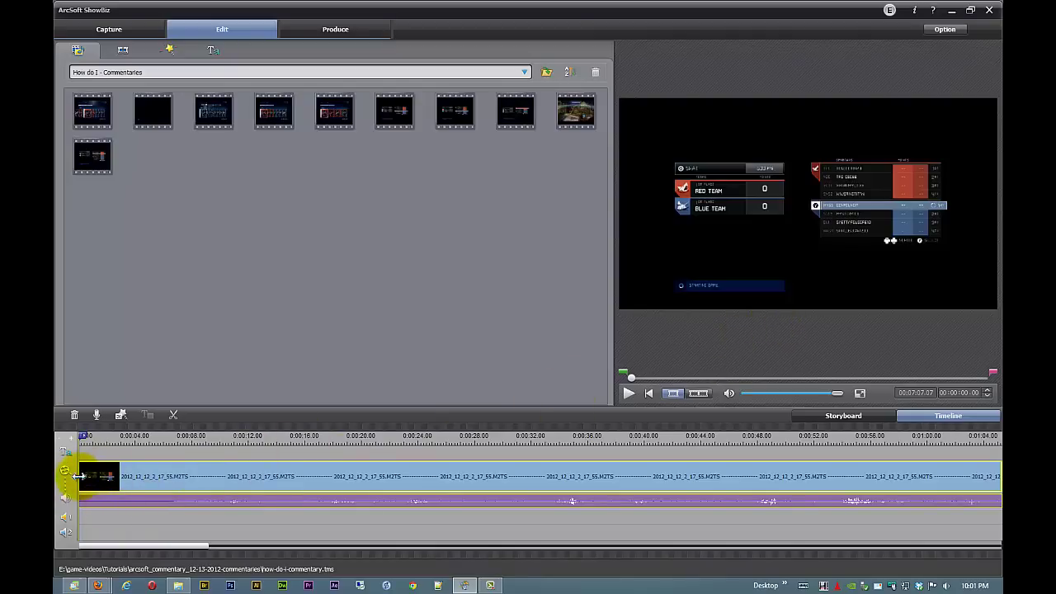
Drag the clip's left edge rightward so it begins at the SWAT 'Aim for the head' intro
mouse_move(79, 476)
mouse_down()
mouse_move(174, 476)
mouse_move(80, 476)
mouse_up()
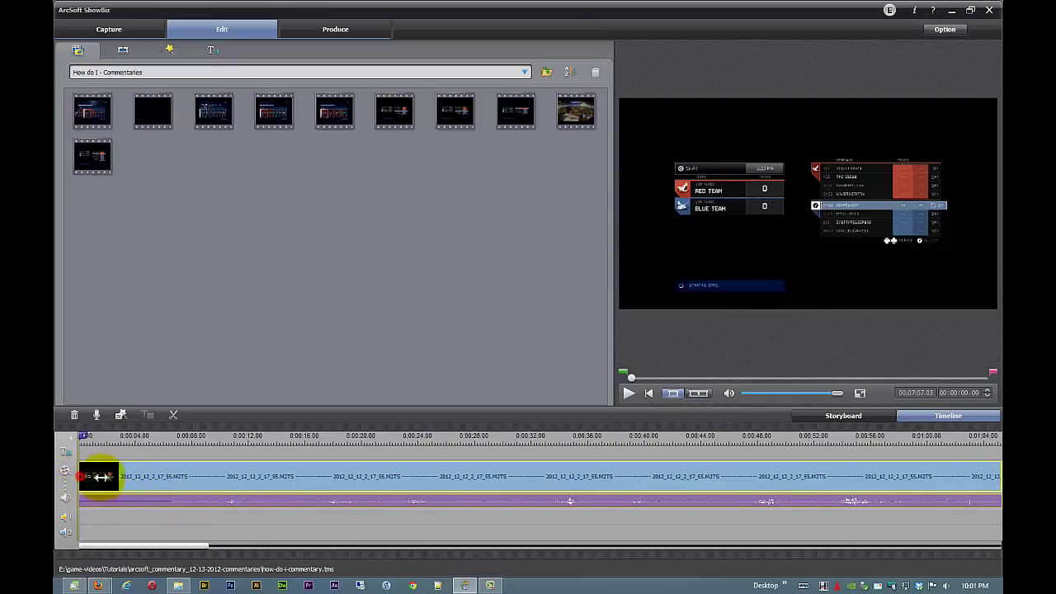
drag(101, 477, 180, 477)
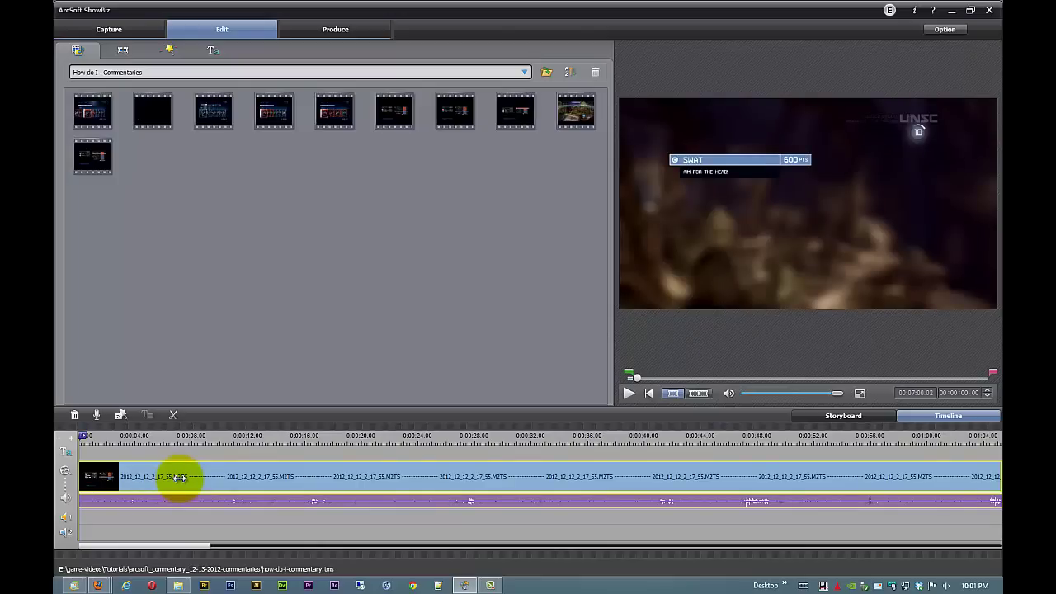
drag(180, 477, 179, 477)
mouse_move(141, 546)
mouse_down()
mouse_move(937, 532)
mouse_move(826, 554)
mouse_move(401, 561)
mouse_move(153, 533)
mouse_move(83, 537)
mouse_move(104, 534)
mouse_up()
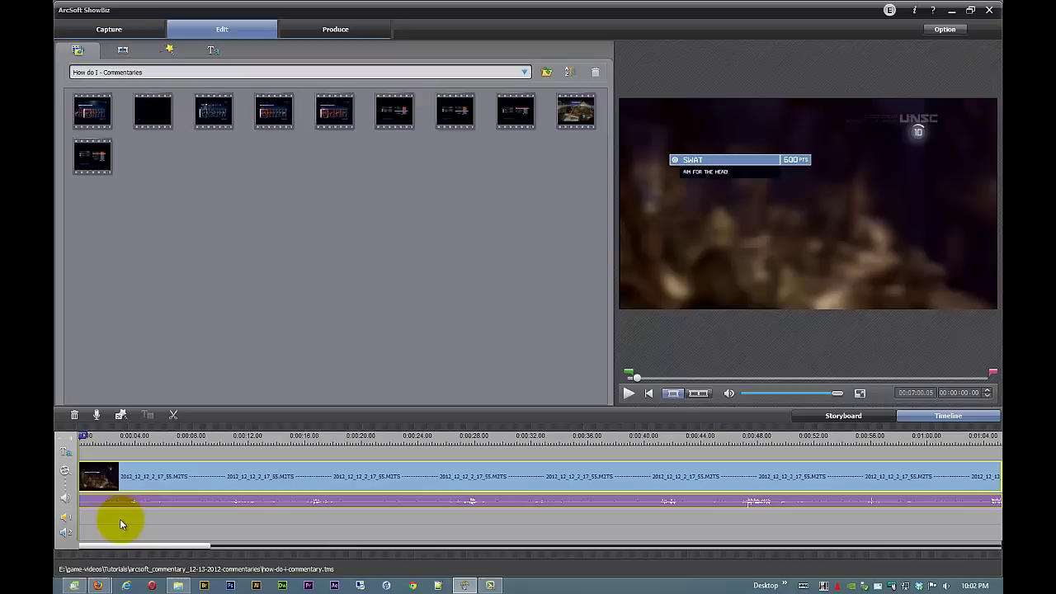
Trim the clip's end to about 6:50, closing on the final scoreboard
scroll(119, 519, up, 3)
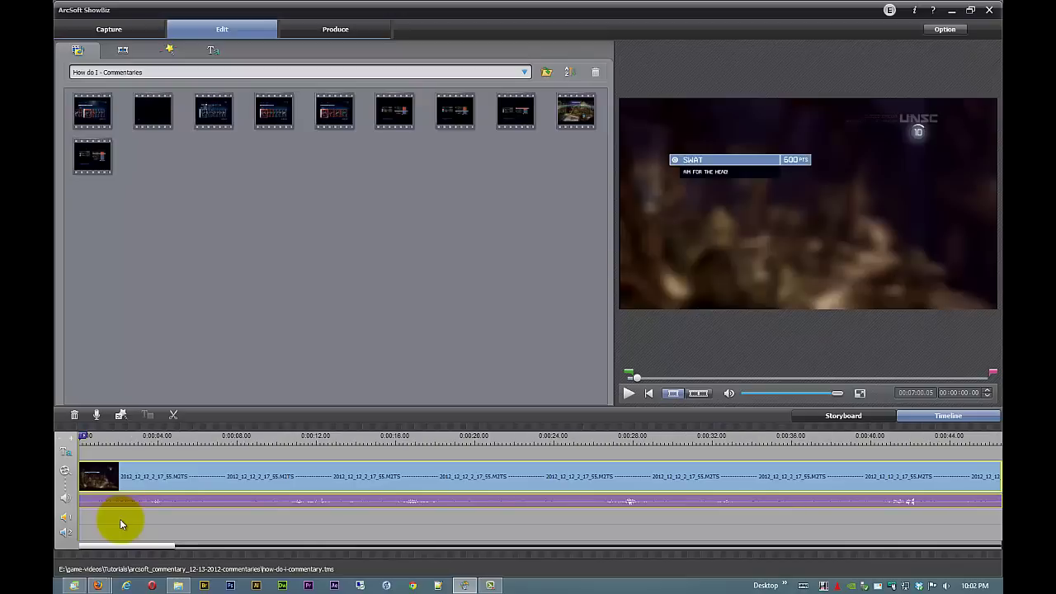
scroll(119, 519, up, 3)
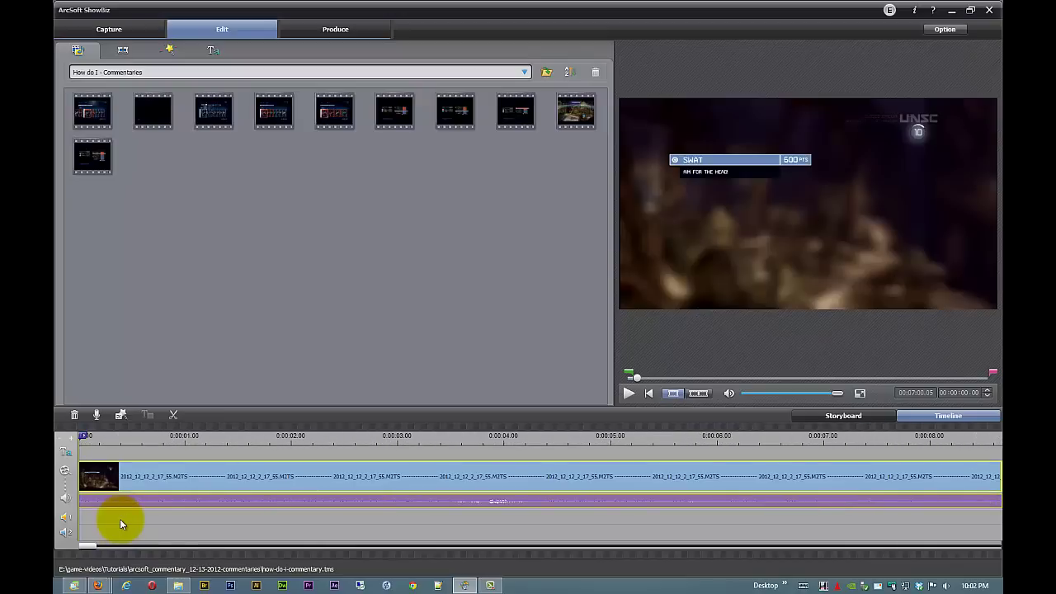
scroll(120, 519, down, 5)
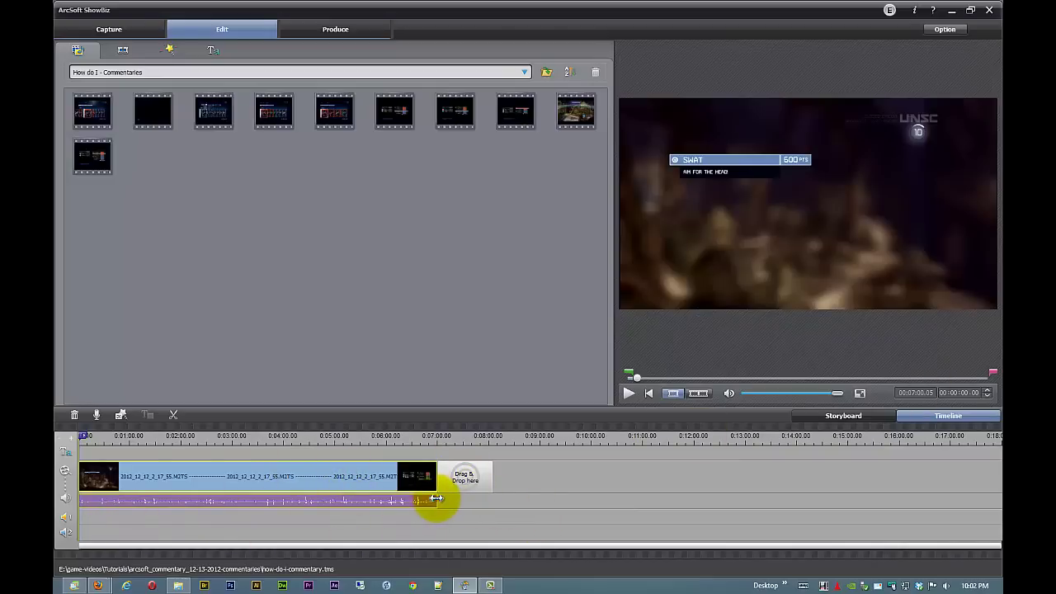
mouse_move(435, 487)
mouse_down()
mouse_move(420, 487)
mouse_move(432, 487)
mouse_up()
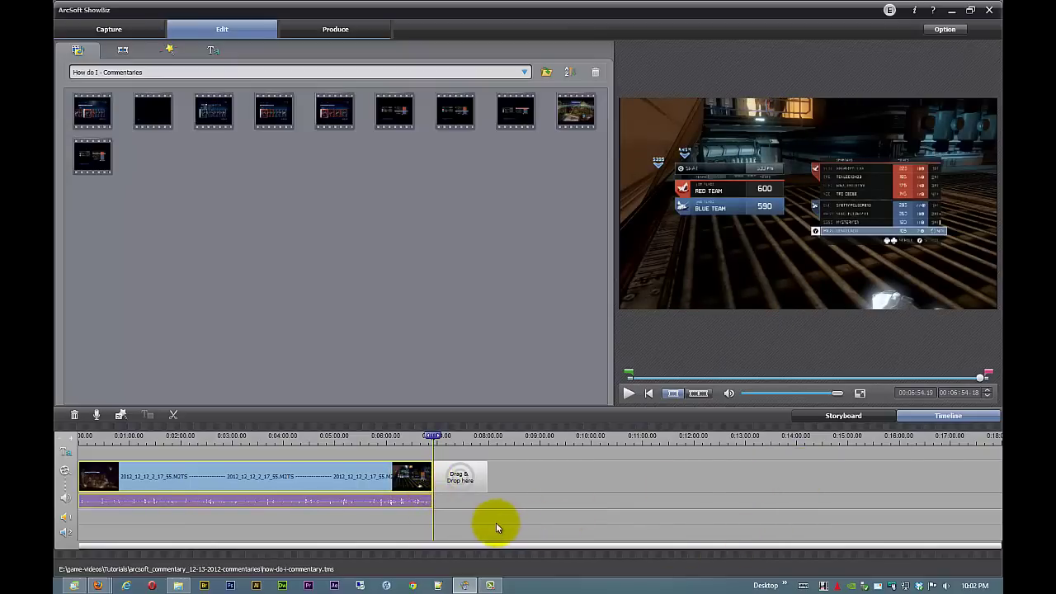
Disable the gameplay clip's track from its track header so it shows hatched
scroll(502, 525, up, 5)
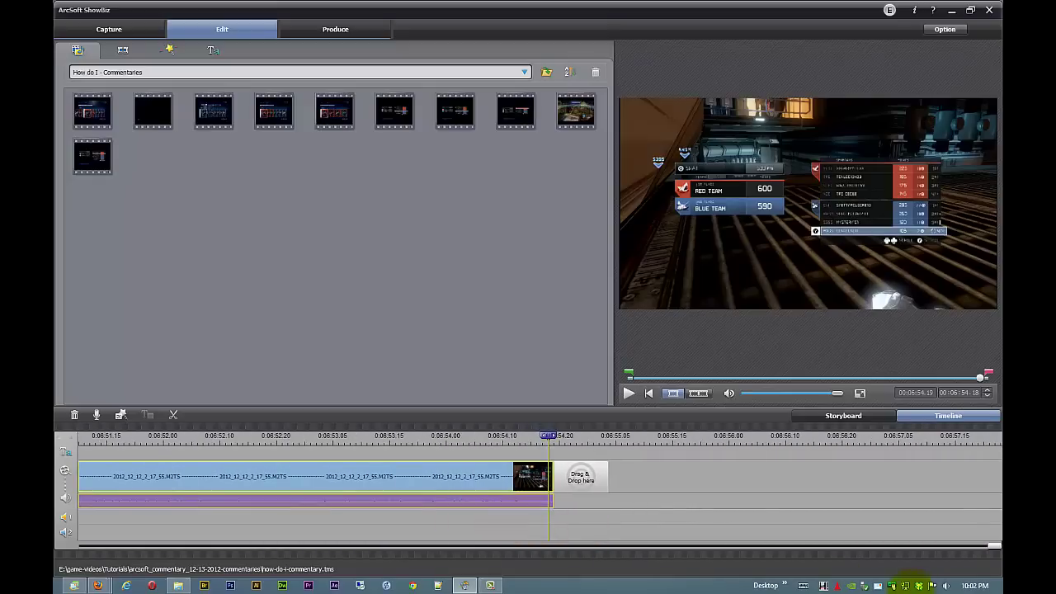
drag(990, 545, 69, 551)
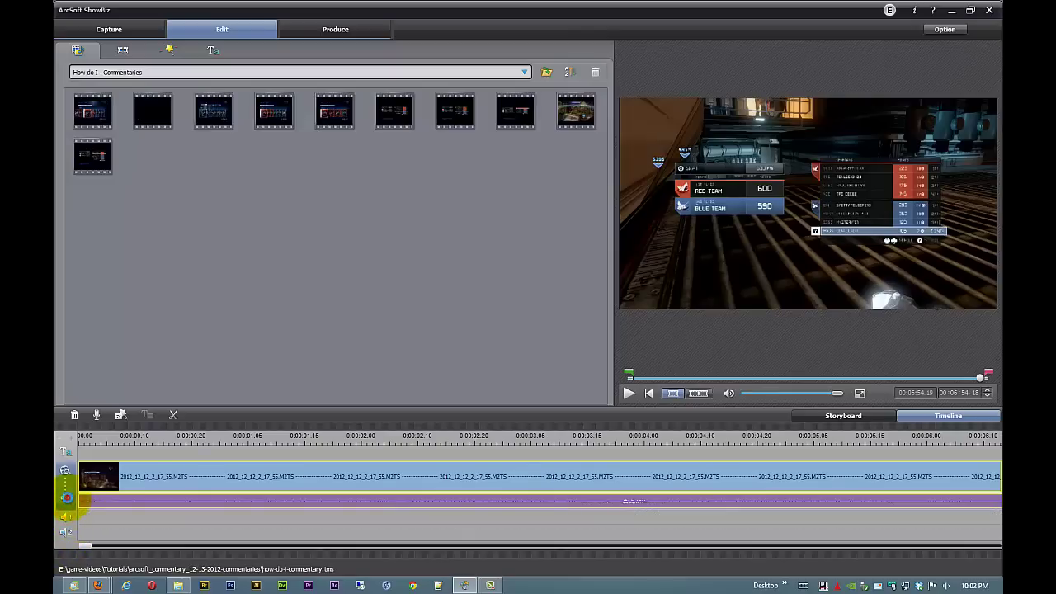
click(66, 499)
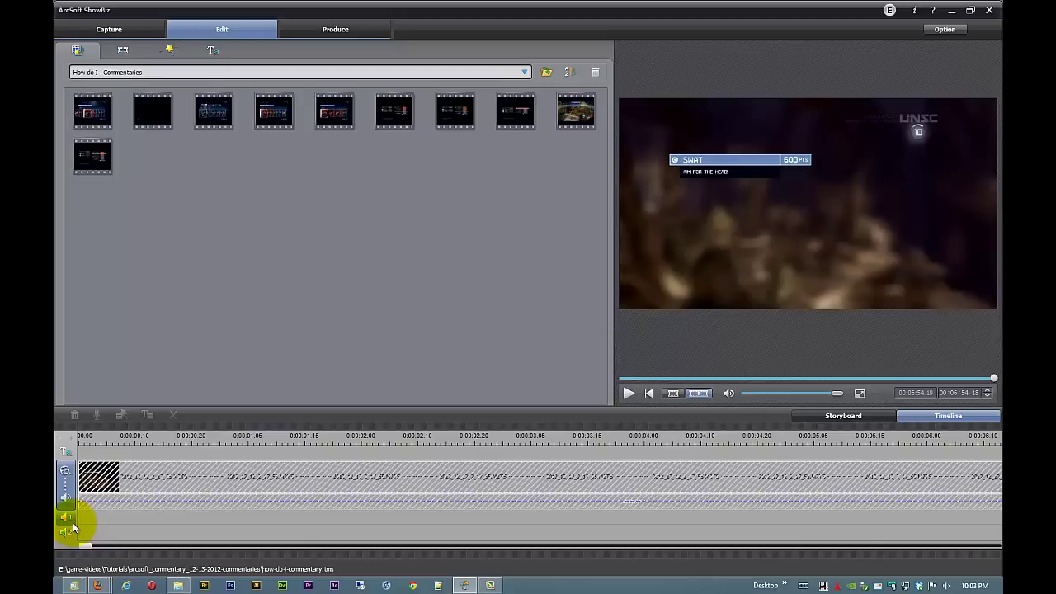
Save the project and re-enable the gameplay track
click(938, 33)
click(927, 71)
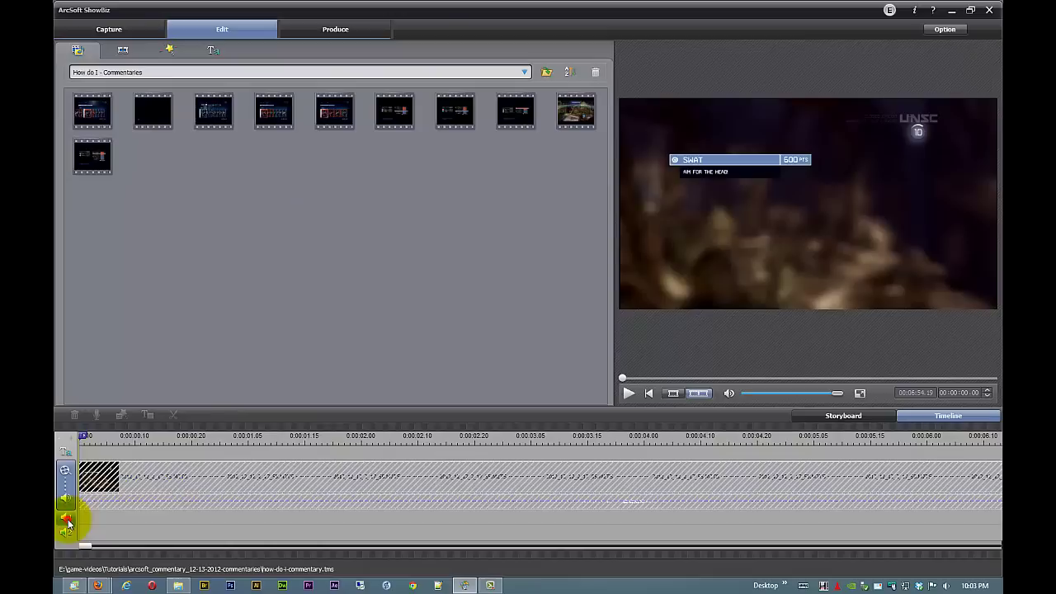
click(96, 517)
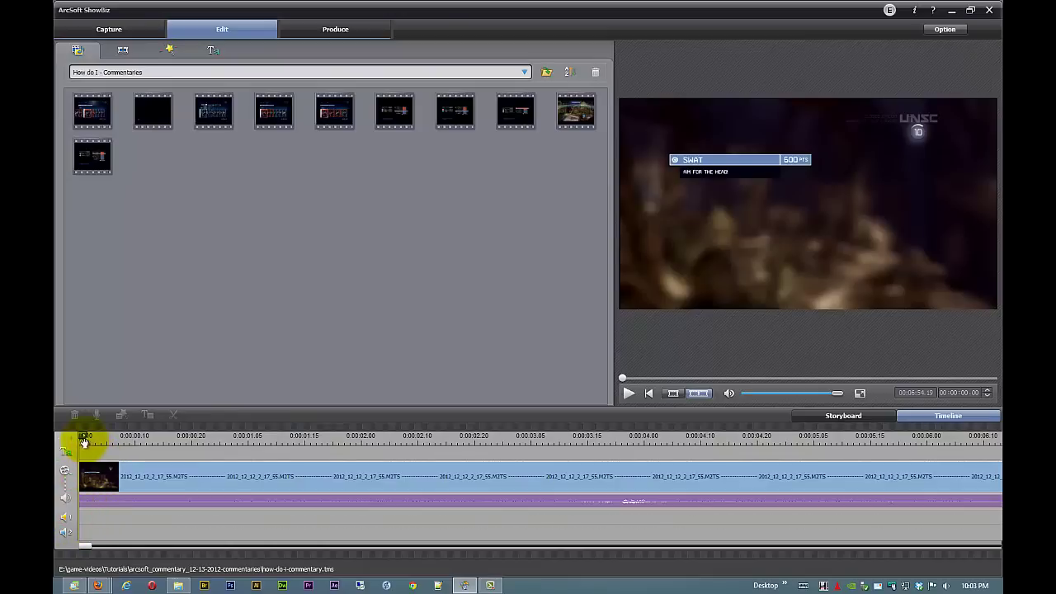
Select the gameplay video clip and its audio track on the timeline
click(160, 474)
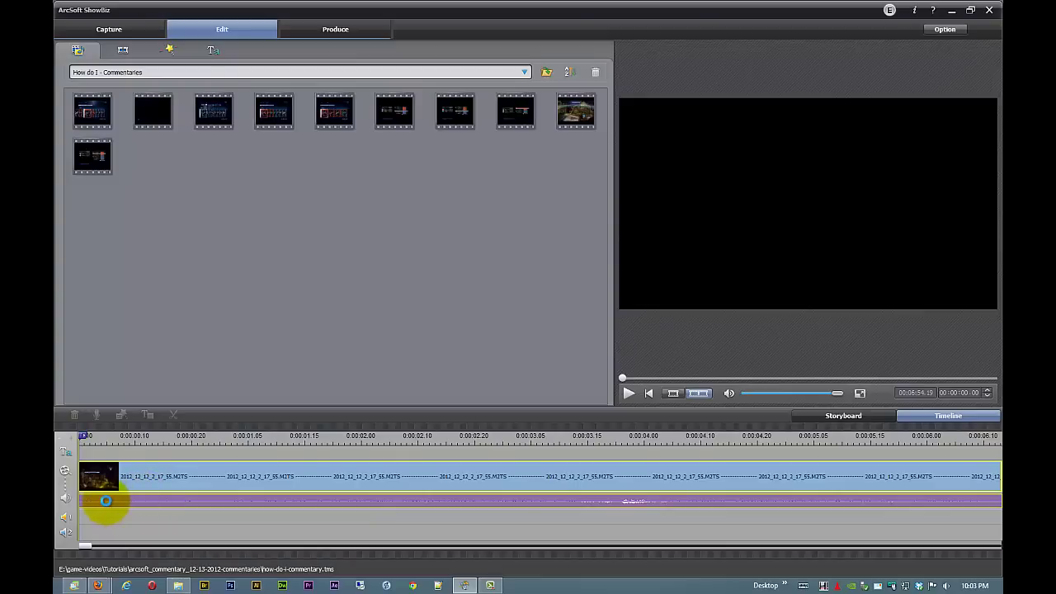
click(106, 501)
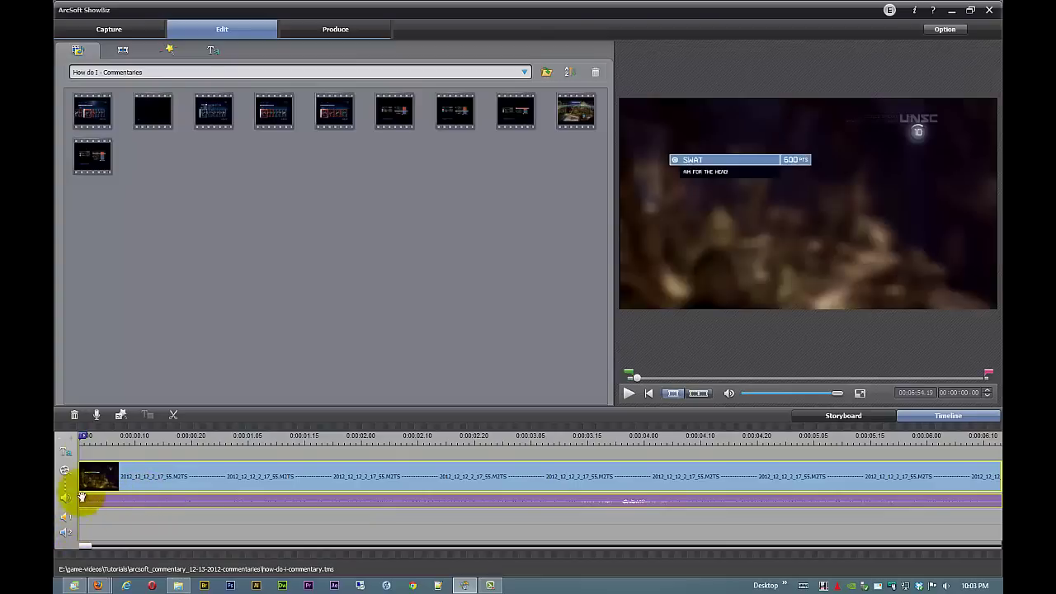
click(92, 425)
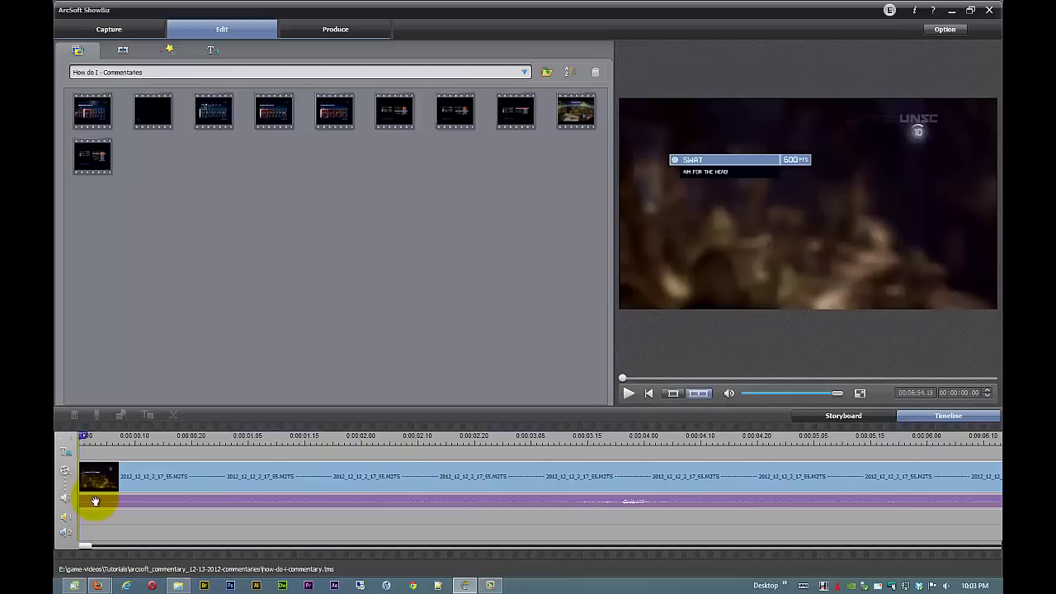
click(146, 490)
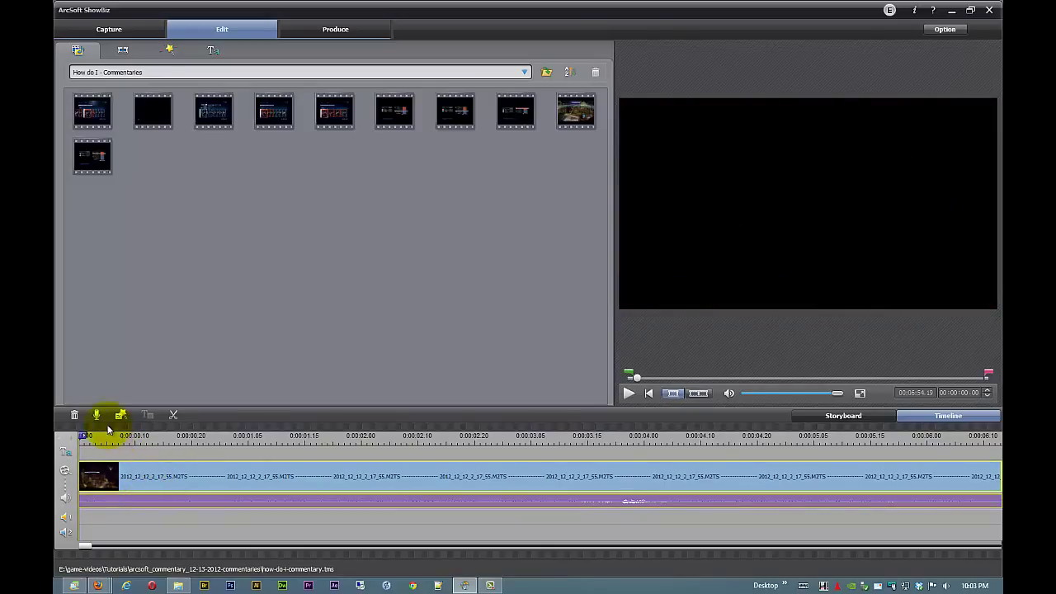
Set up the voice recorder to save a file named Commentary, not added to any album
click(97, 416)
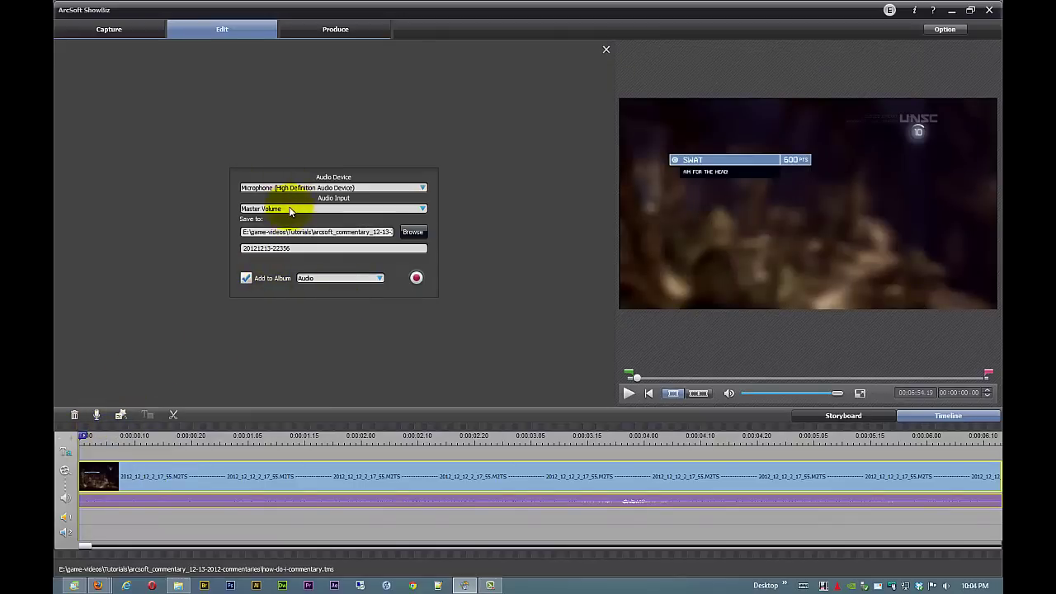
drag(339, 232, 419, 236)
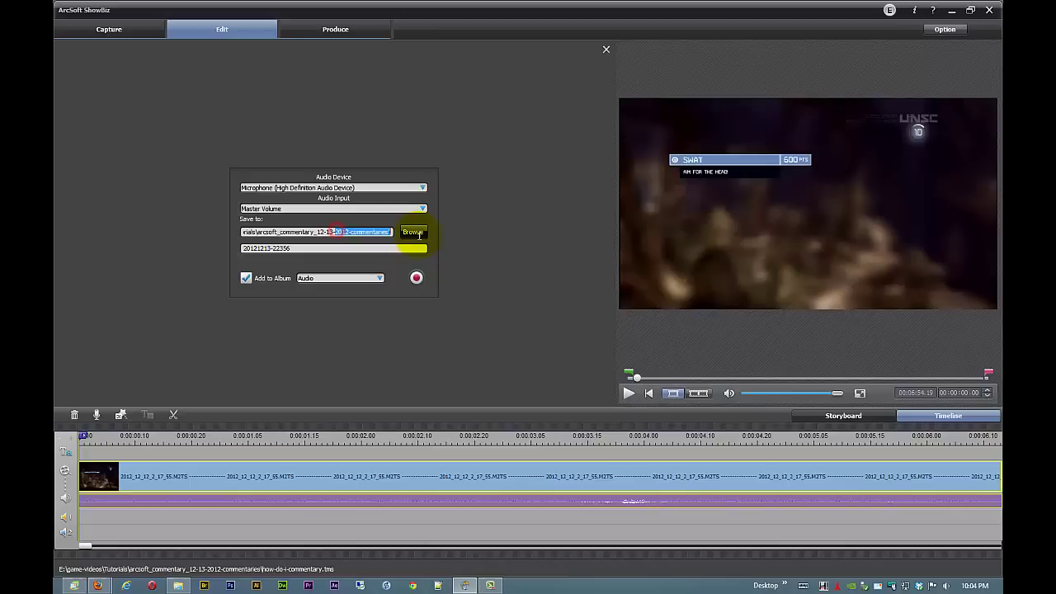
drag(294, 249, 205, 261)
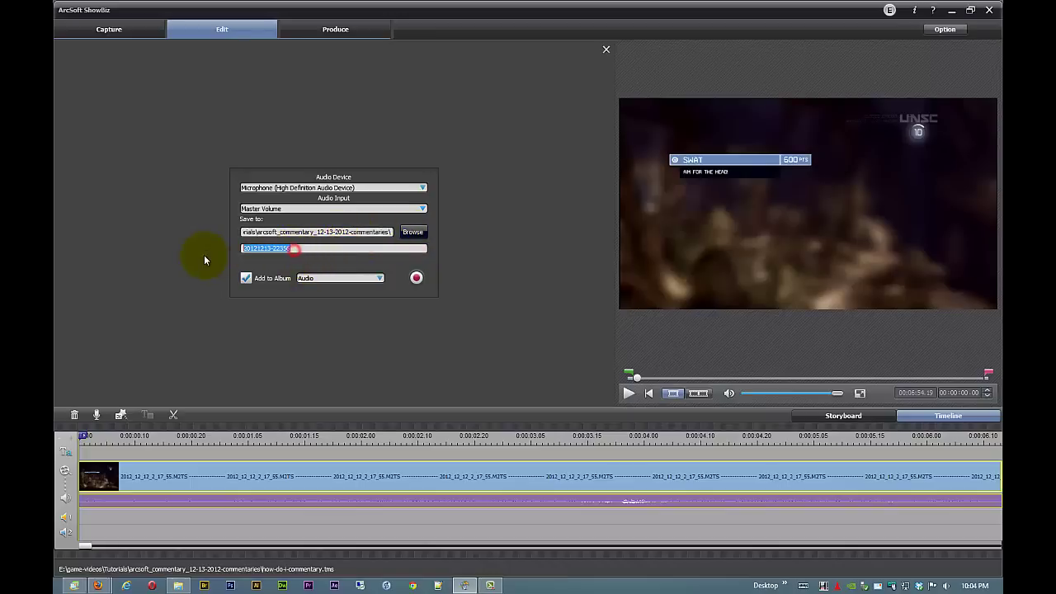
text(COmment)
key(BackSpace)
key(BackSpace)
key(BackSpace)
key(BackSpace)
key(BackSpace)
key(BackSpace)
text(ommentary)
click(245, 282)
Record about ten seconds of spoken commentary over the playing gameplay, producing a WMA voice clip
click(416, 278)
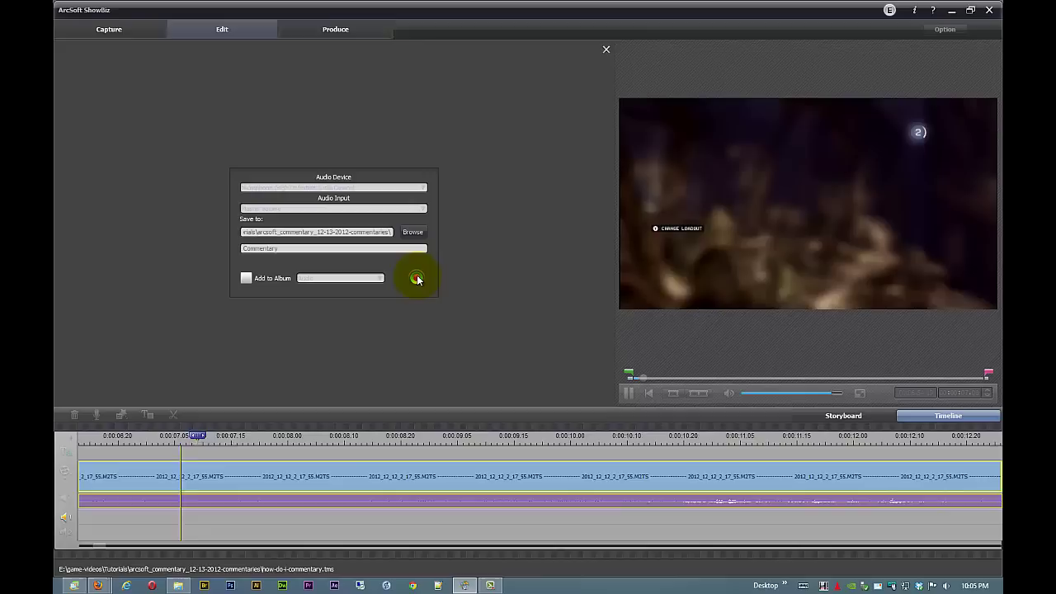
click(417, 278)
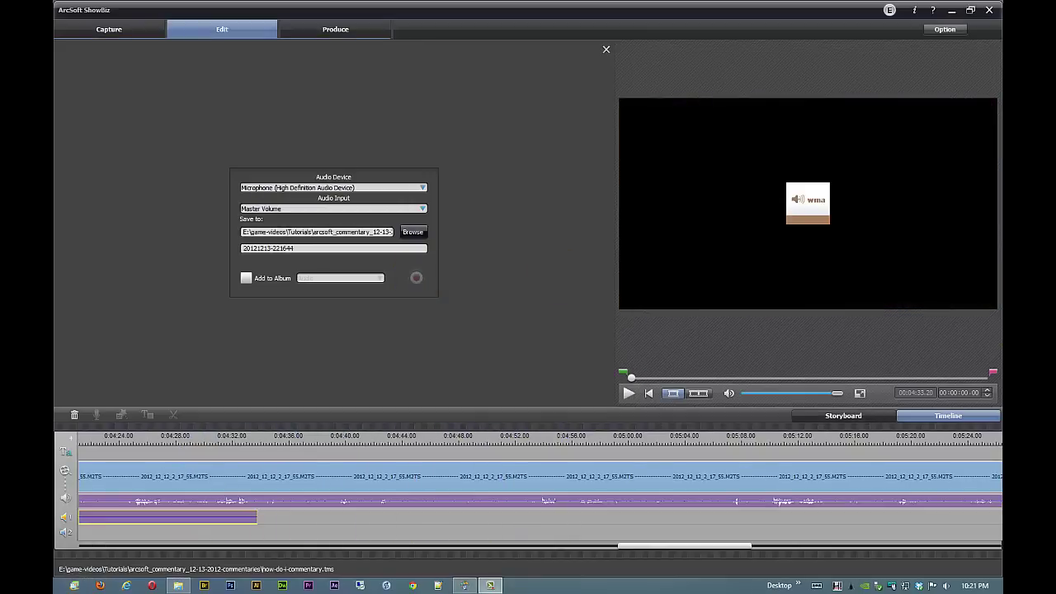
click(858, 87)
Save the project with the new commentary track
click(942, 29)
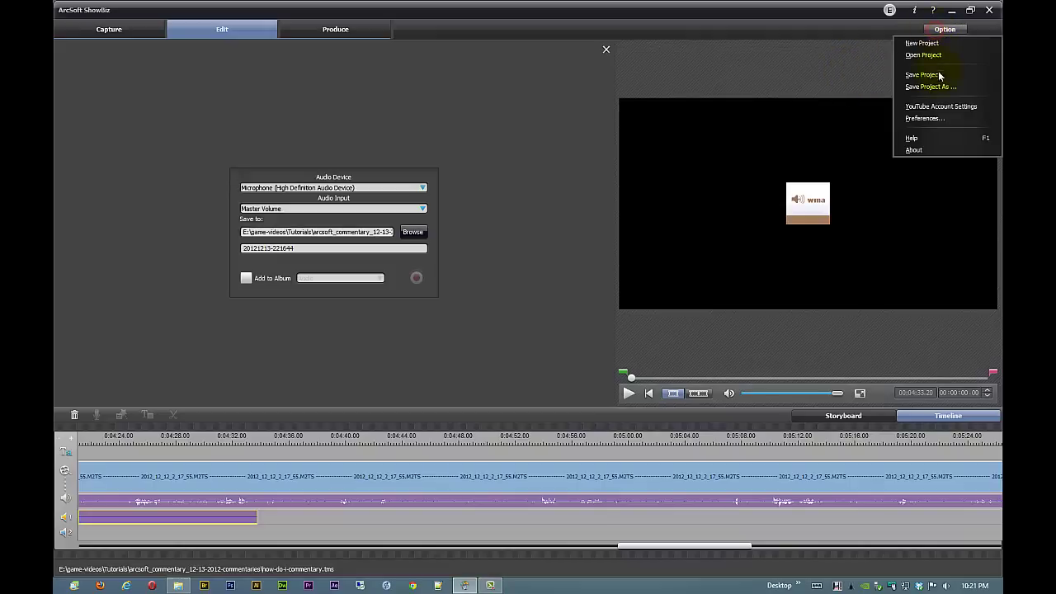
click(939, 78)
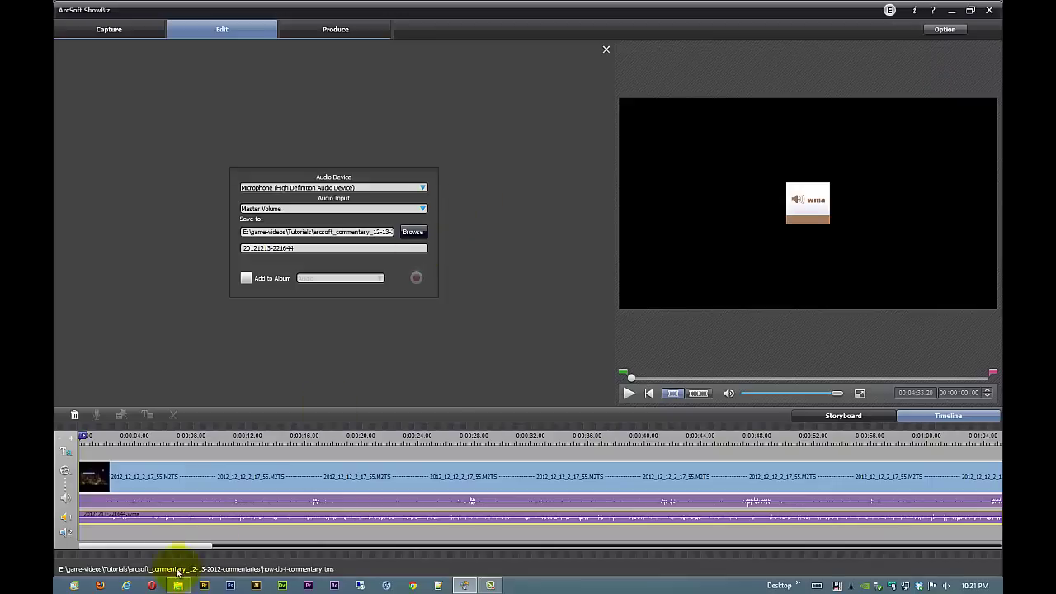
drag(162, 545, 110, 556)
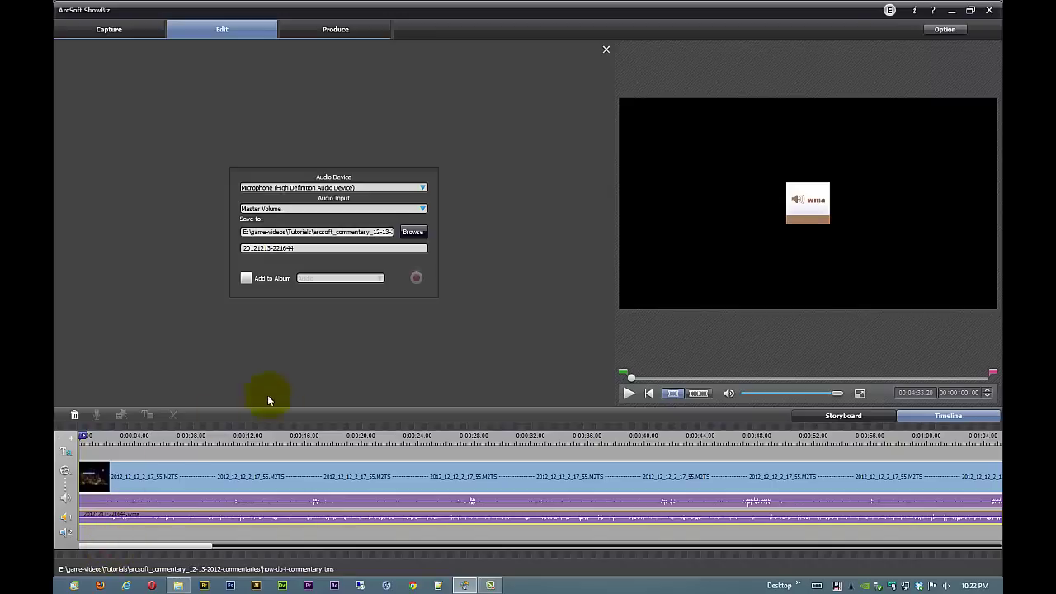
Save the project again and close the Audio Recorder panel
click(941, 29)
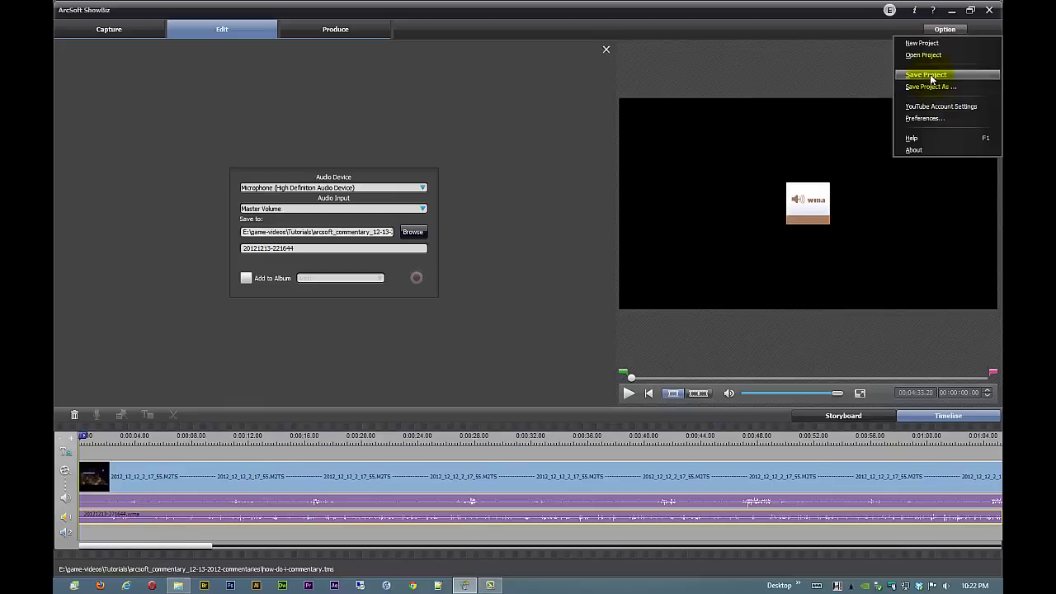
click(930, 75)
click(795, 210)
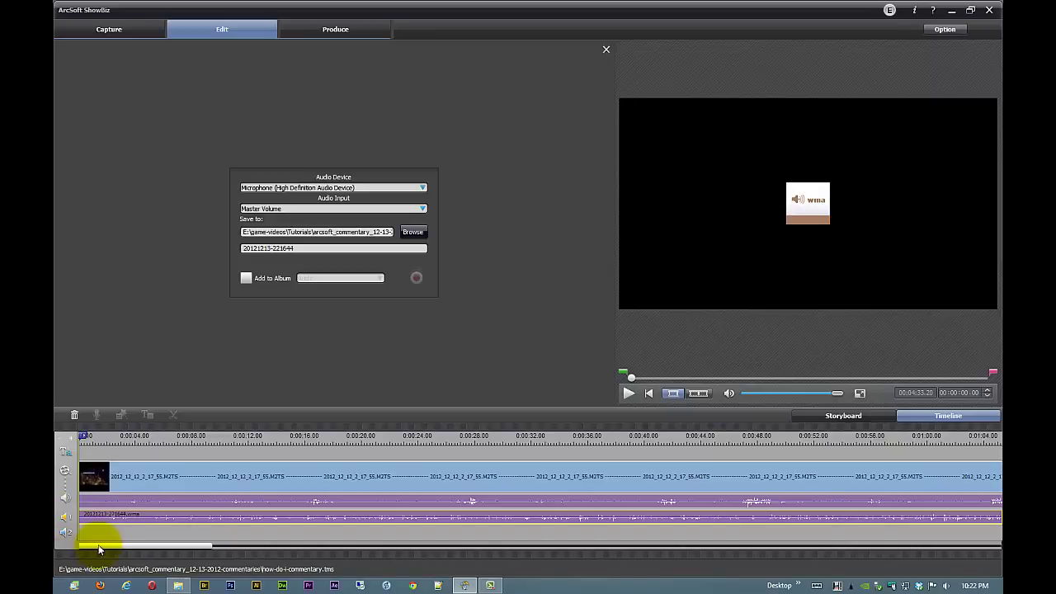
click(606, 51)
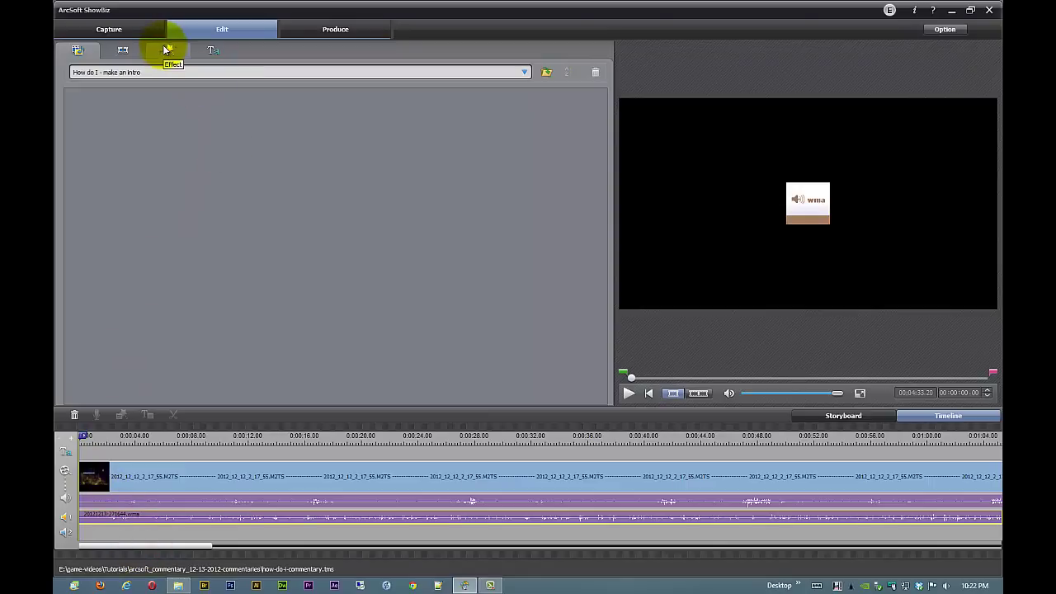
Show the Transition effects in the Edit panel, then save the project
click(124, 50)
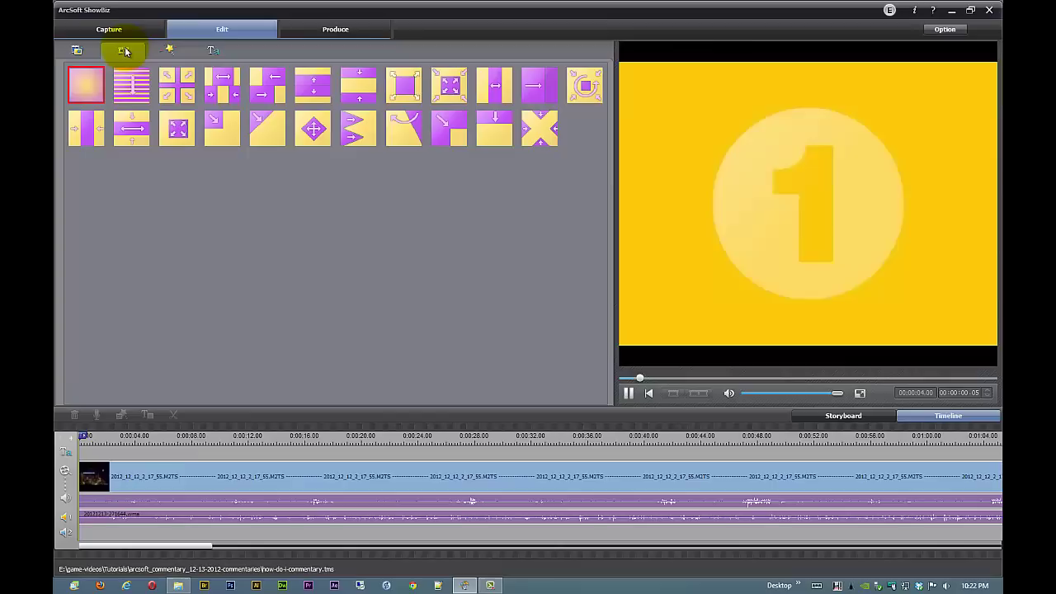
click(945, 29)
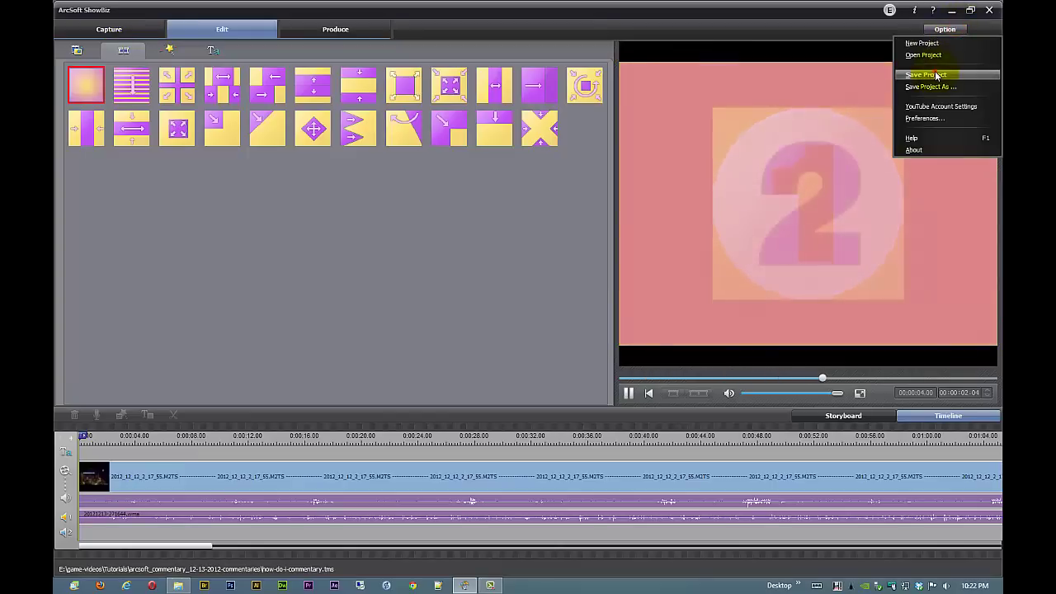
click(935, 74)
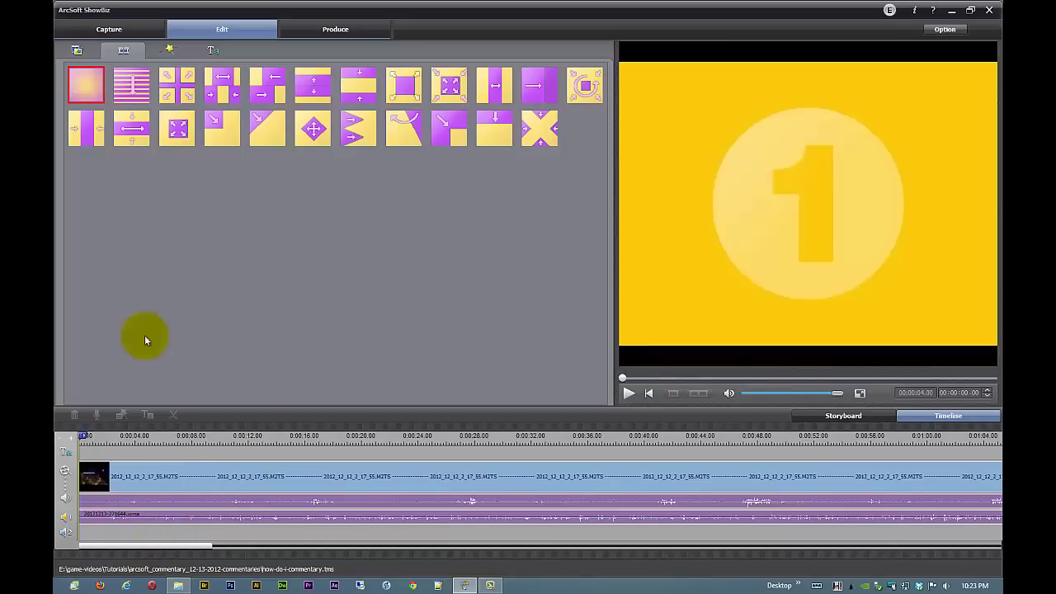
Place the first fade transition after the end of the gameplay clip, then save the project
drag(87, 83, 128, 501)
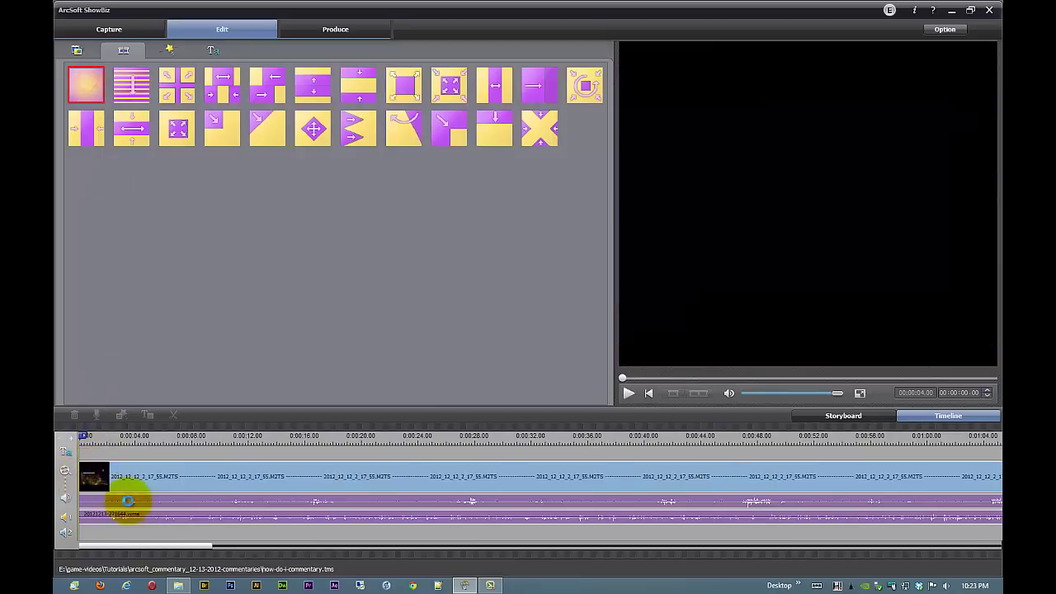
click(145, 544)
drag(108, 547, 882, 529)
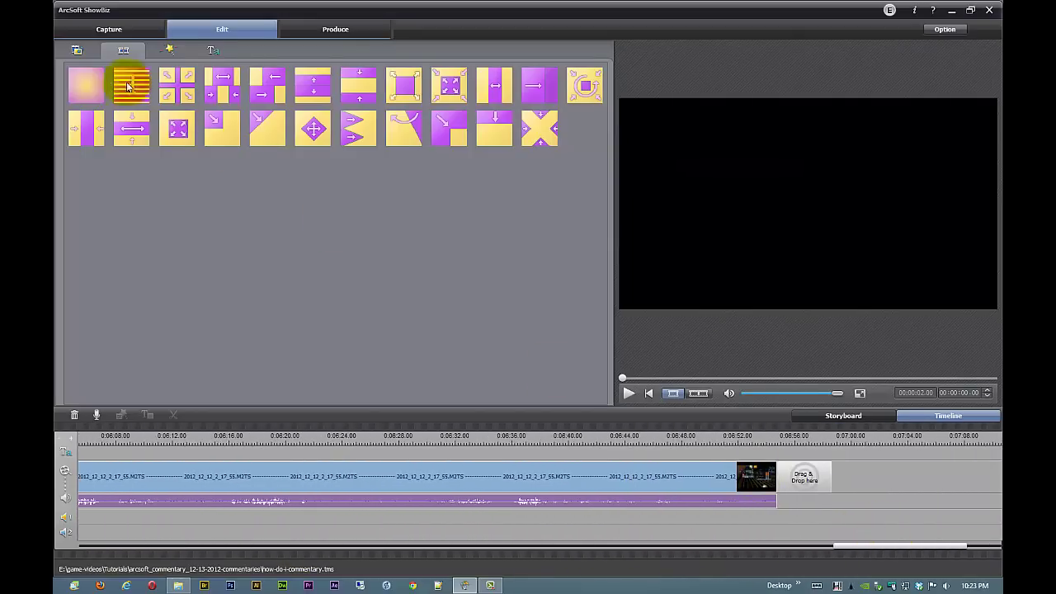
drag(88, 83, 805, 500)
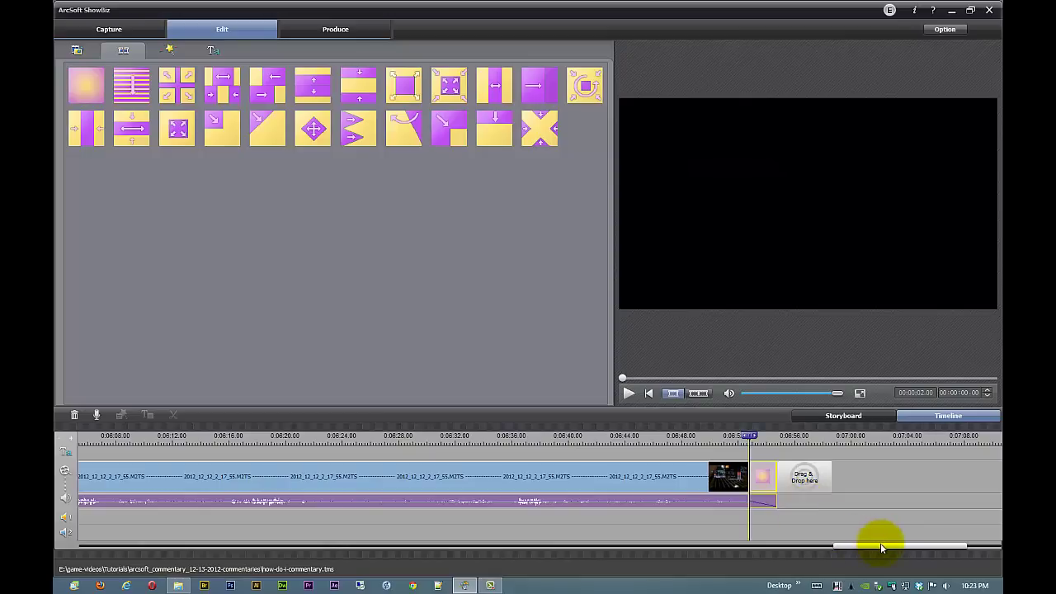
drag(880, 547, 528, 546)
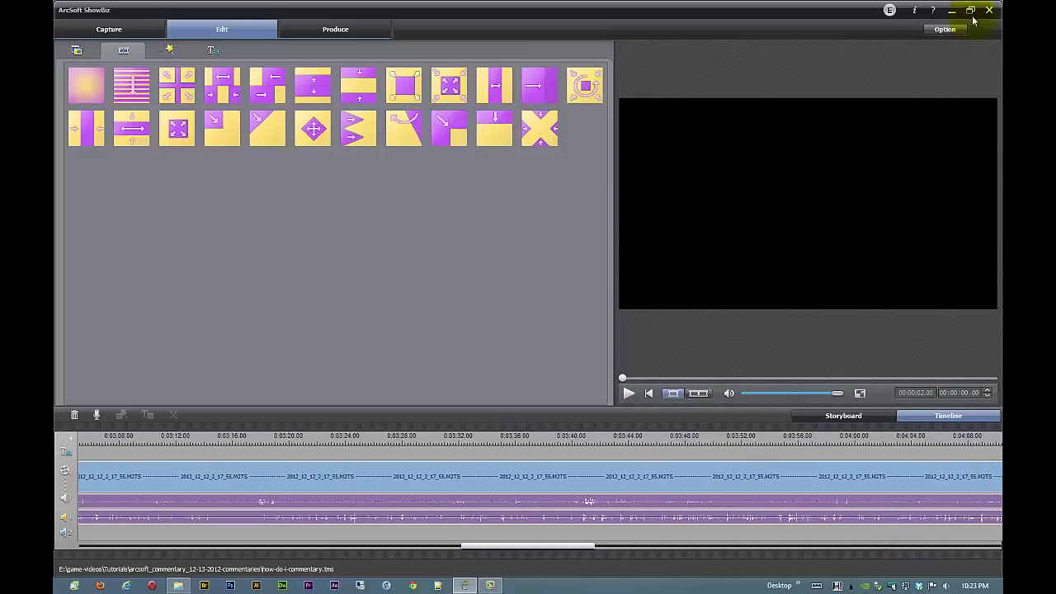
click(946, 30)
click(933, 77)
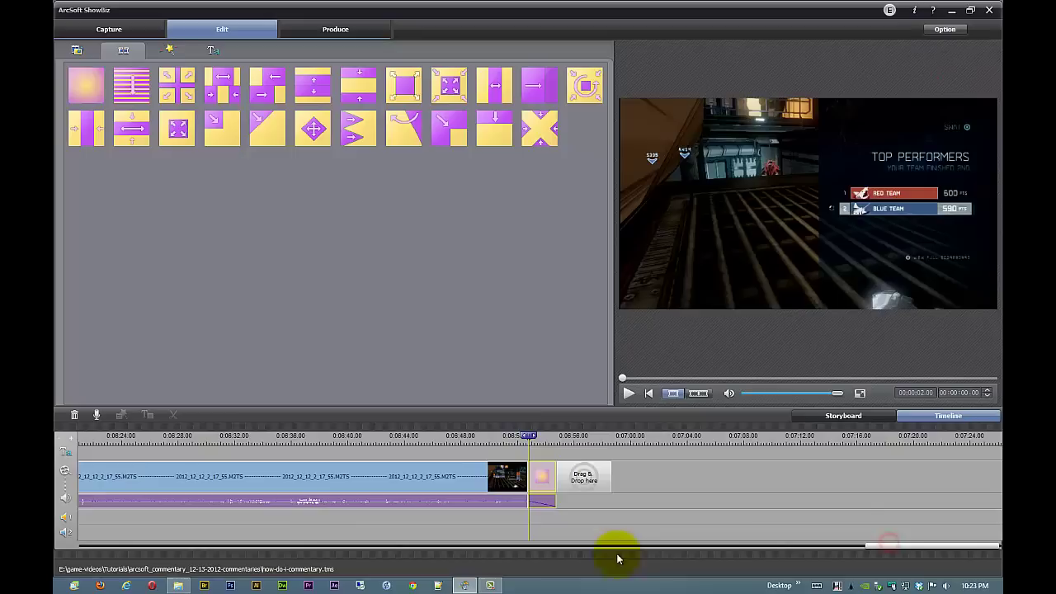
Scroll the timeline back to the project start and save the project
drag(913, 547, 71, 537)
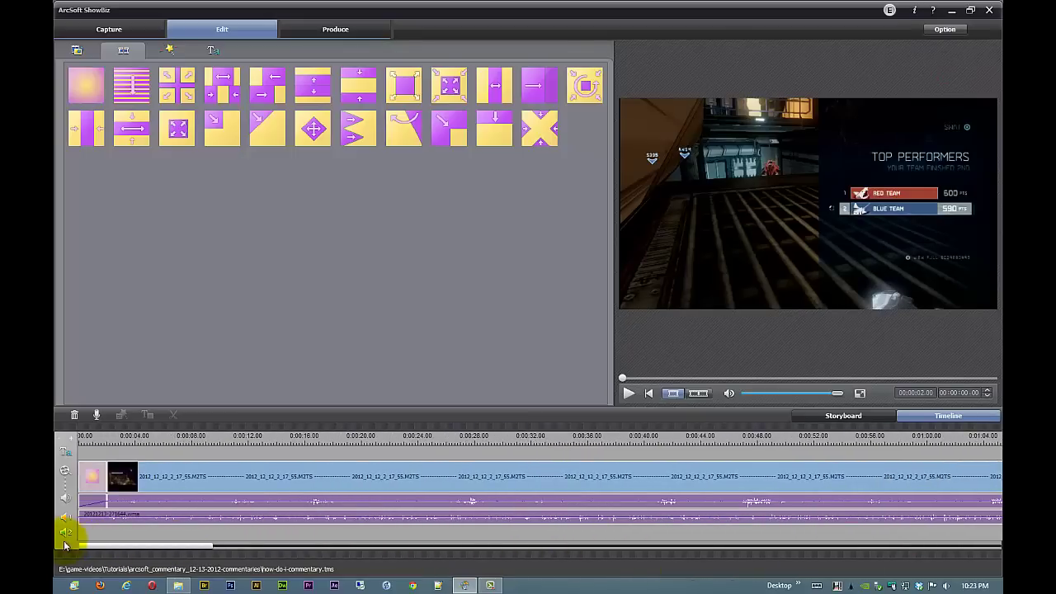
click(81, 436)
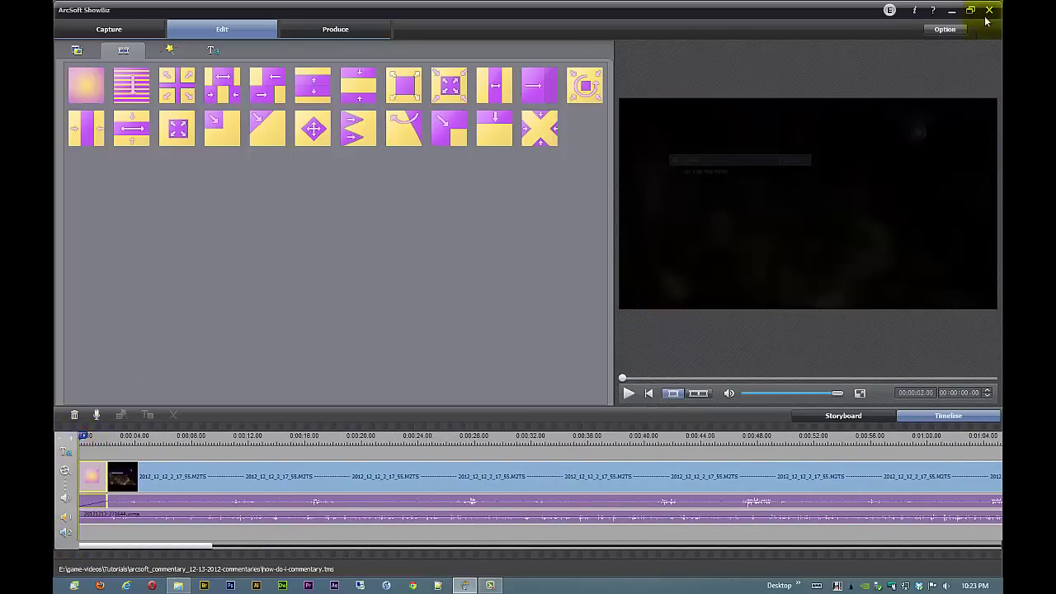
click(955, 29)
click(915, 72)
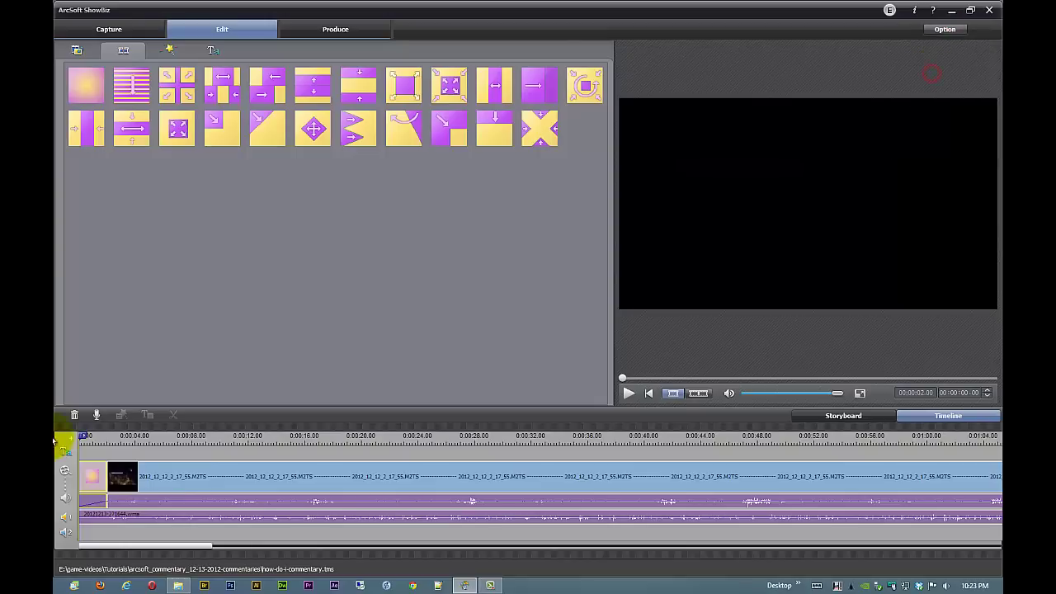
Rewind and play the opening of the gameplay with its commentary, then pause
click(84, 433)
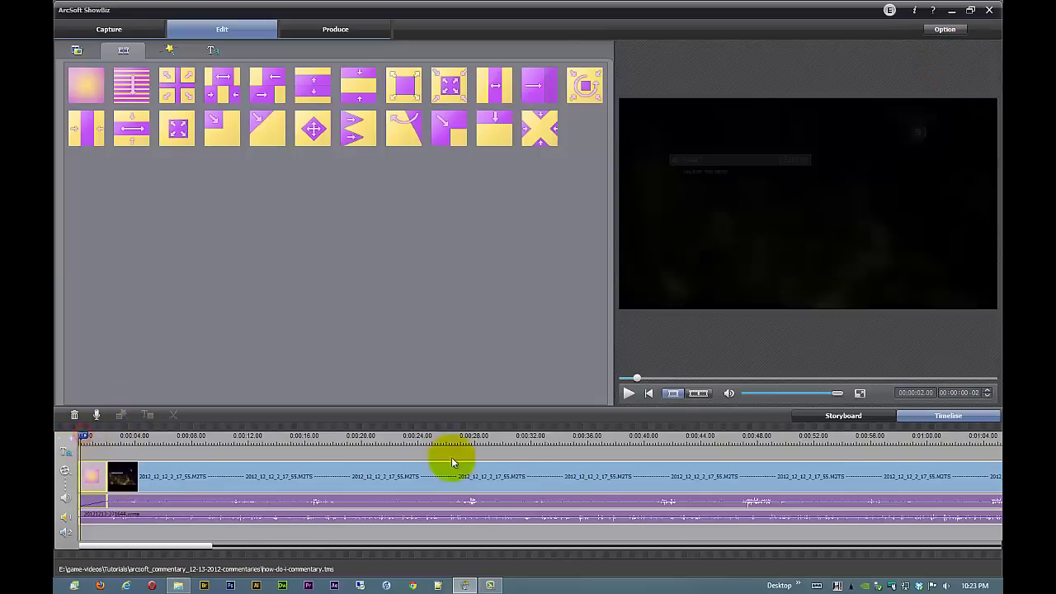
click(75, 433)
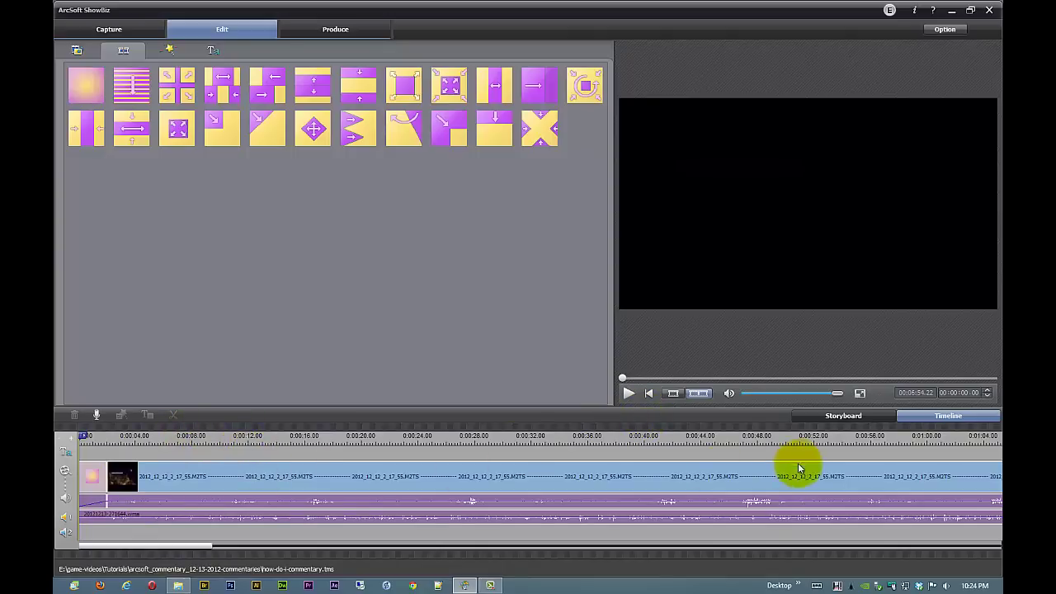
click(630, 394)
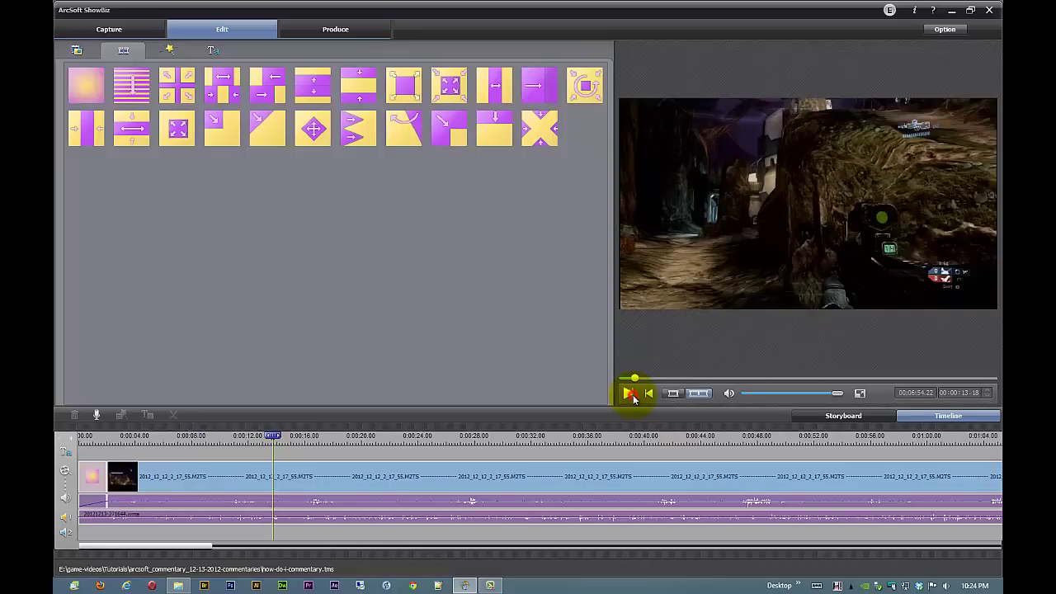
click(629, 394)
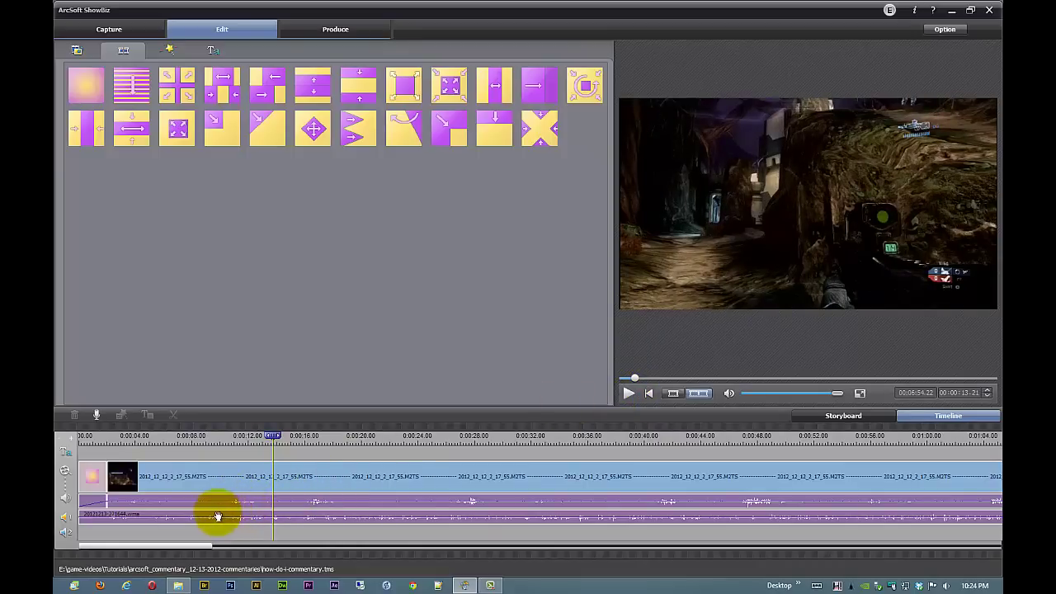
Select the gameplay video clip and save the project
click(170, 497)
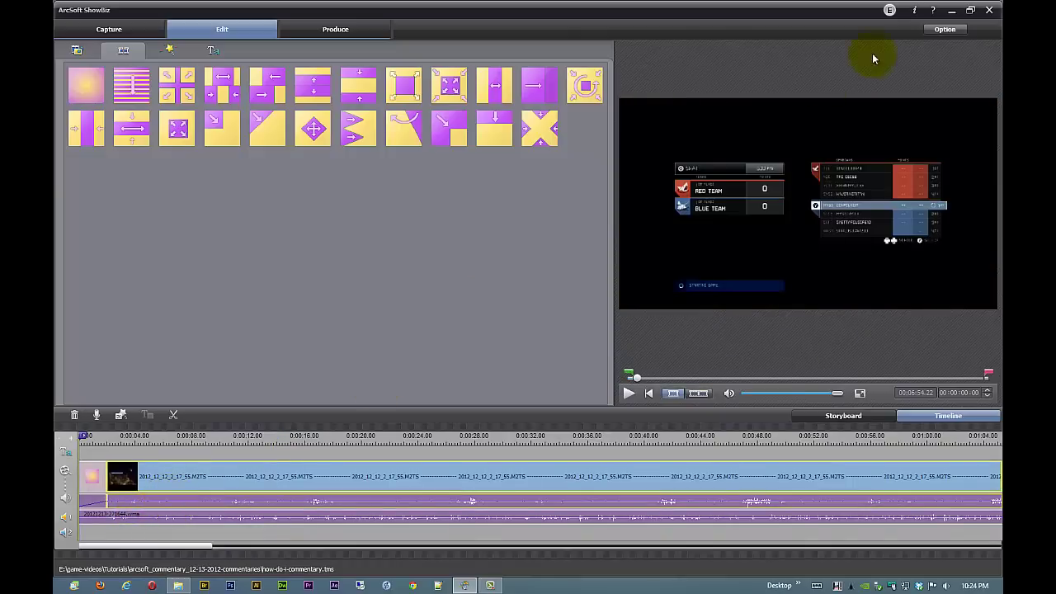
click(945, 31)
click(918, 75)
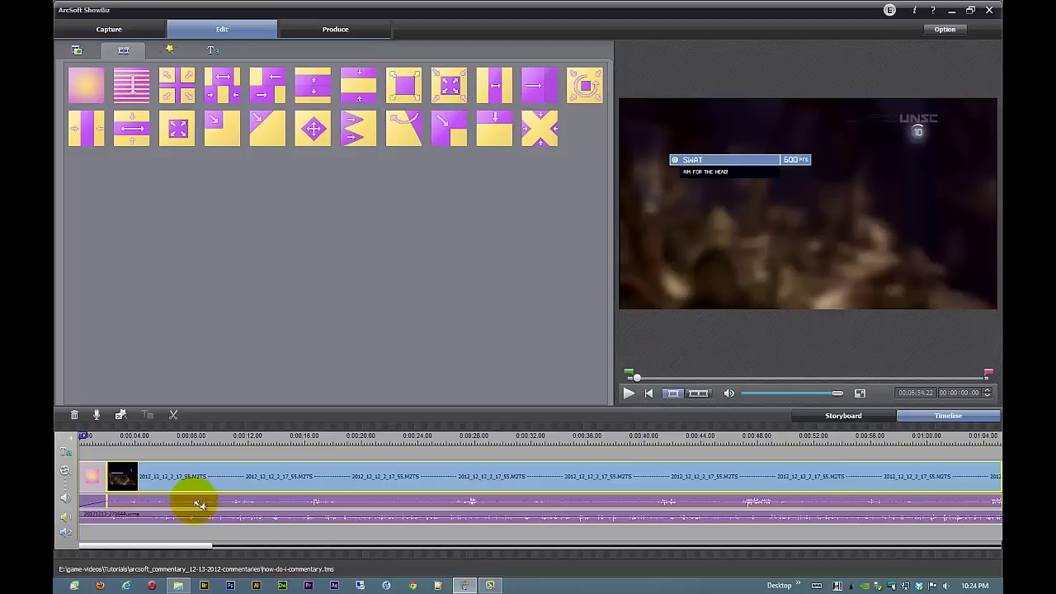
Nudge the audio beneath the start of the gameplay clip, dragging it left toward the beginning
drag(198, 503, 198, 505)
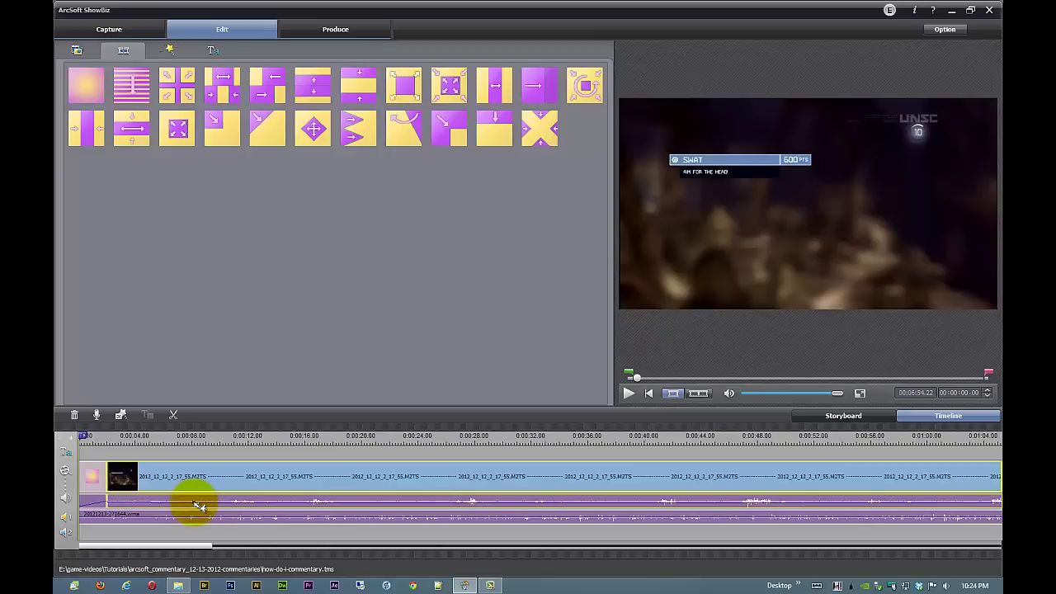
drag(198, 506, 199, 506)
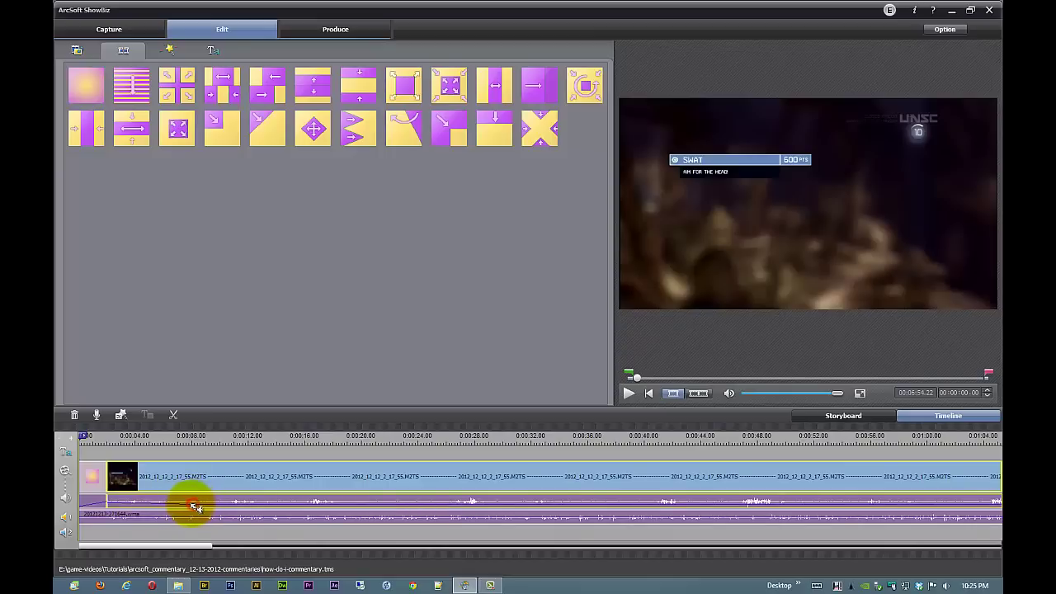
drag(195, 507, 119, 509)
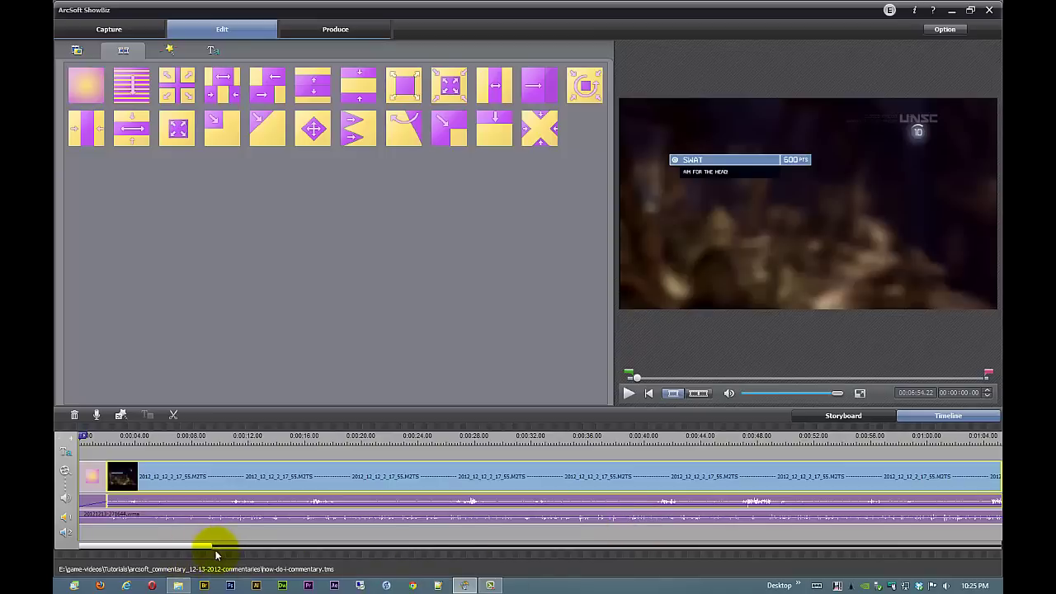
scroll(254, 529, down, 5)
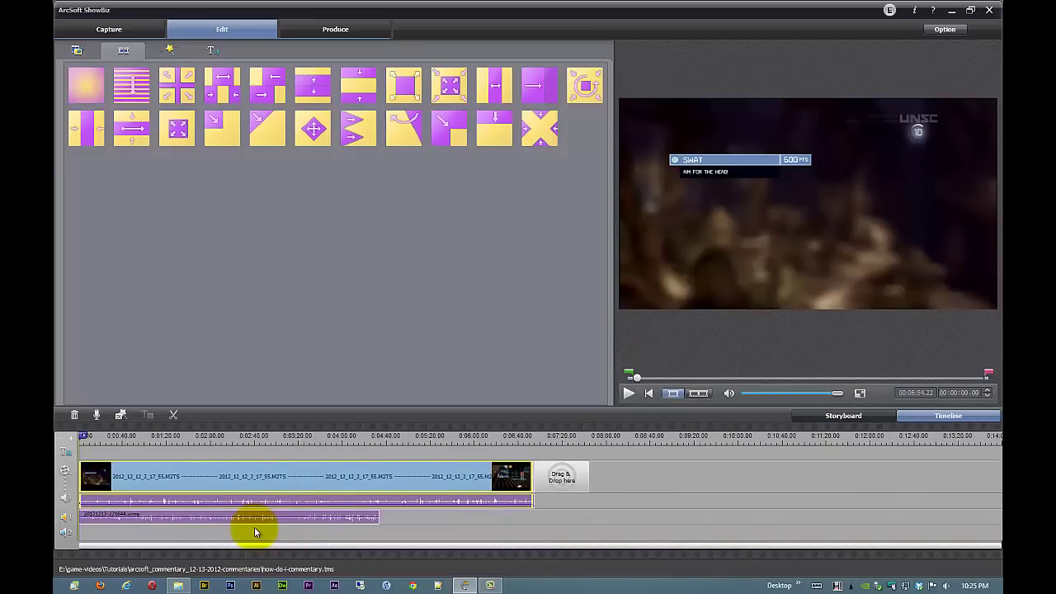
scroll(254, 527, down, 2)
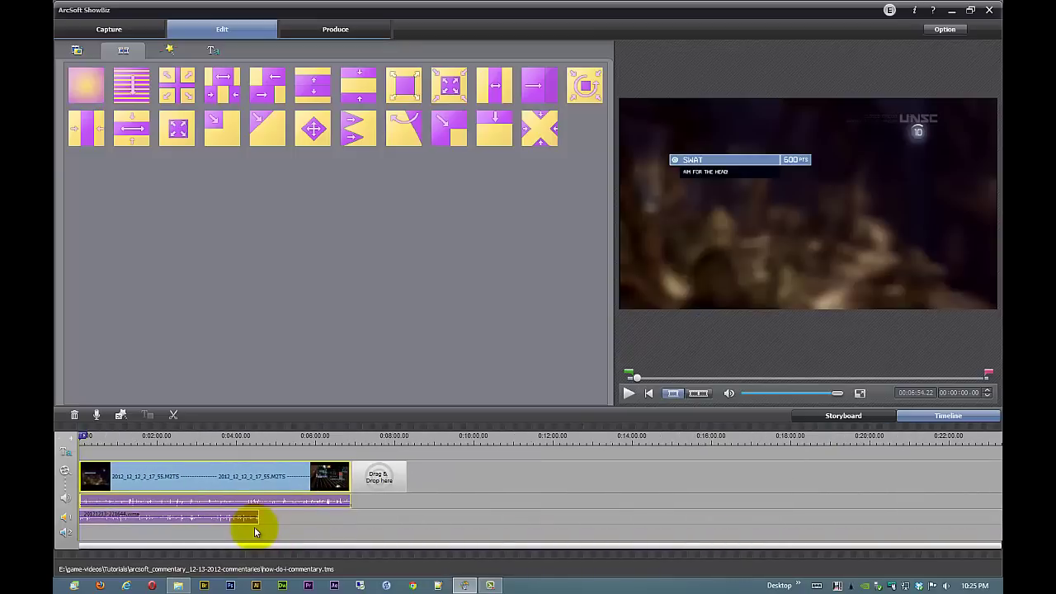
click(352, 451)
scroll(349, 502, up, 2)
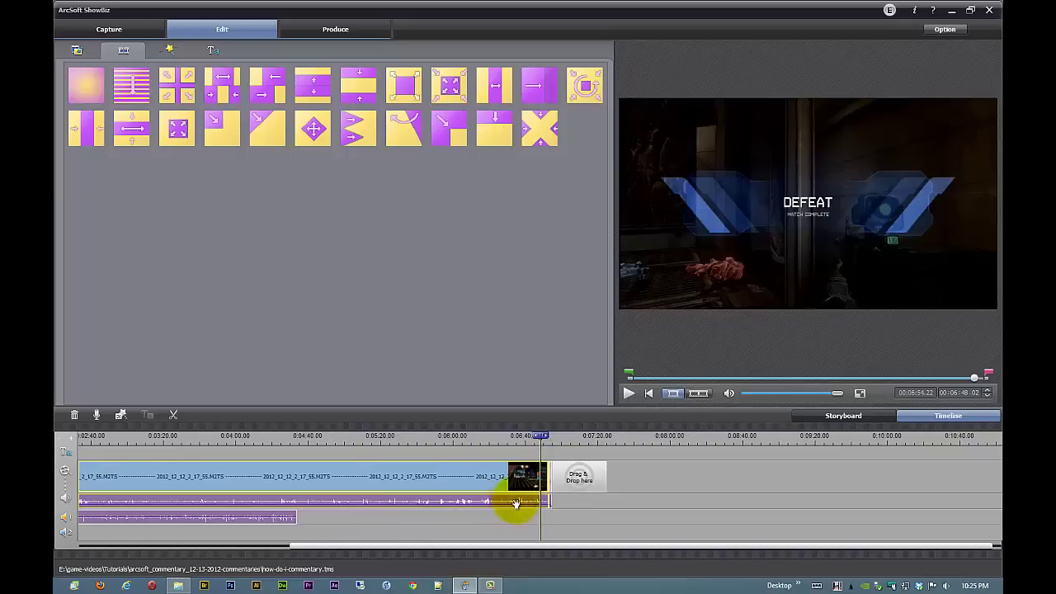
scroll(598, 499, up, 3)
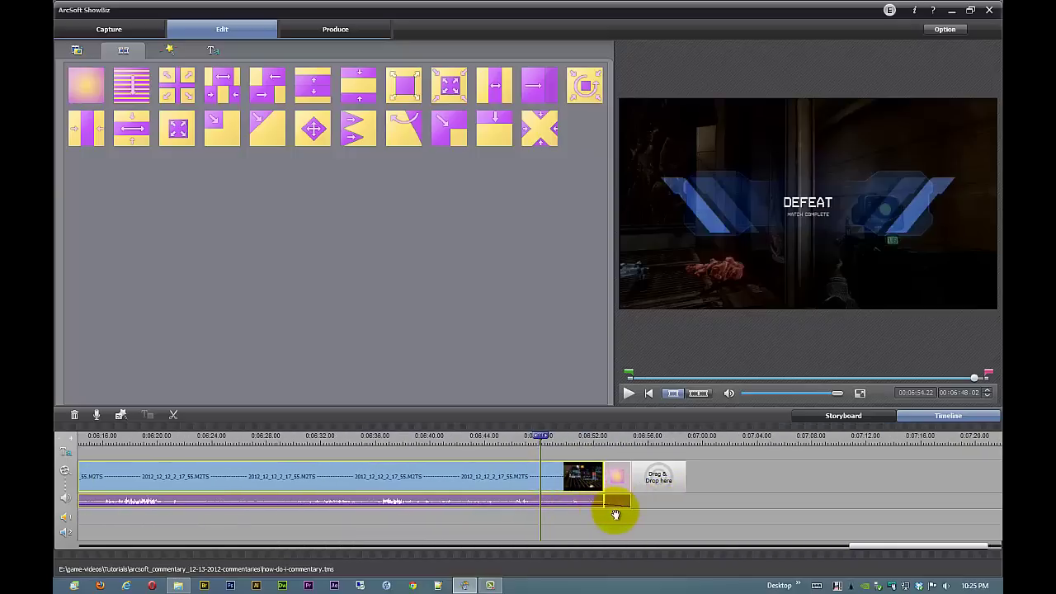
scroll(615, 515, up, 1)
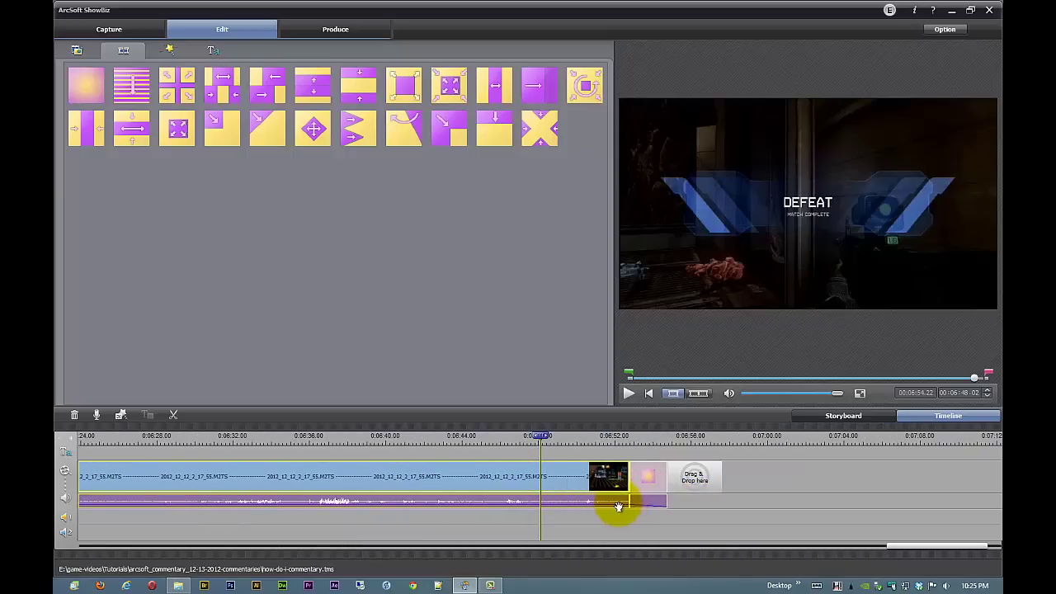
scroll(620, 507, down, 1)
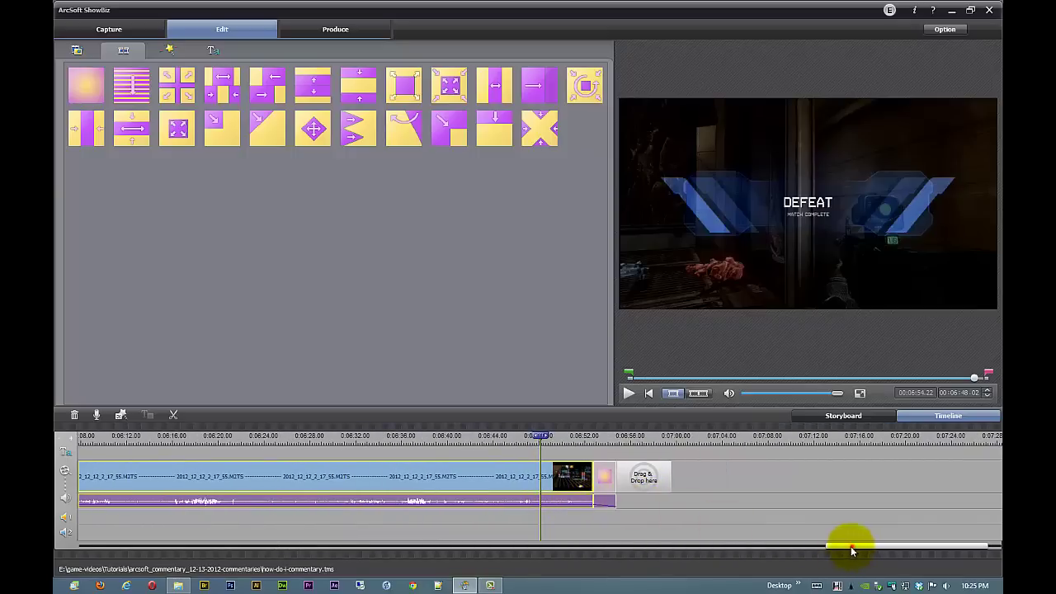
drag(853, 551, 597, 551)
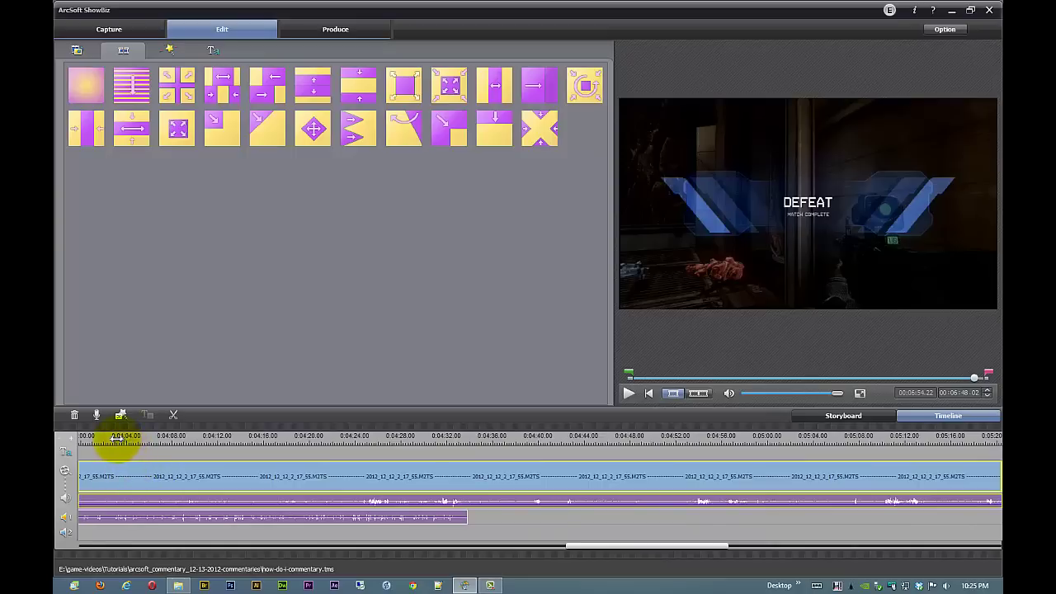
scroll(380, 503, down, 3)
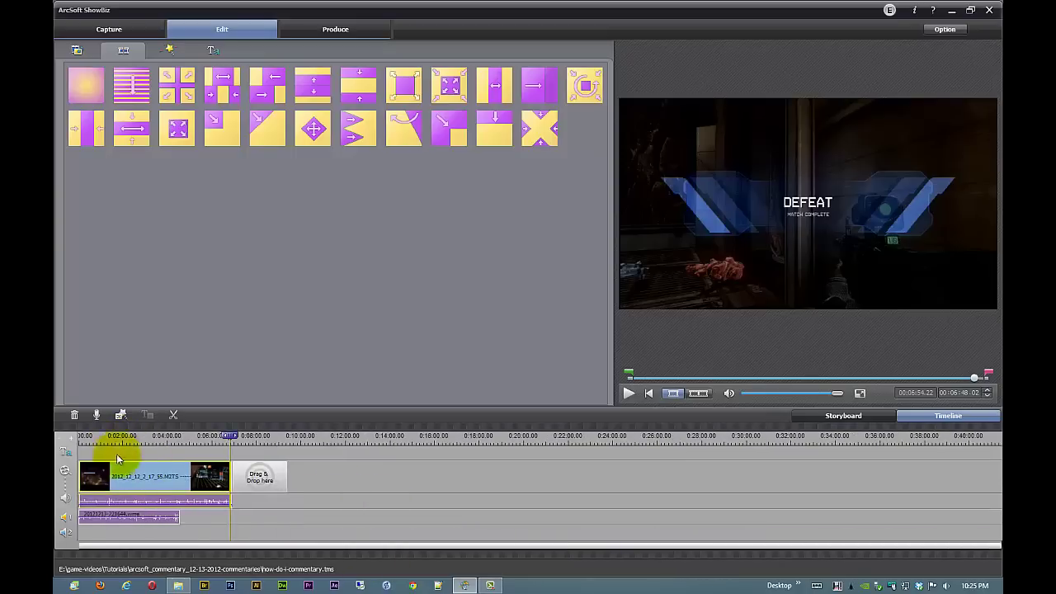
click(219, 542)
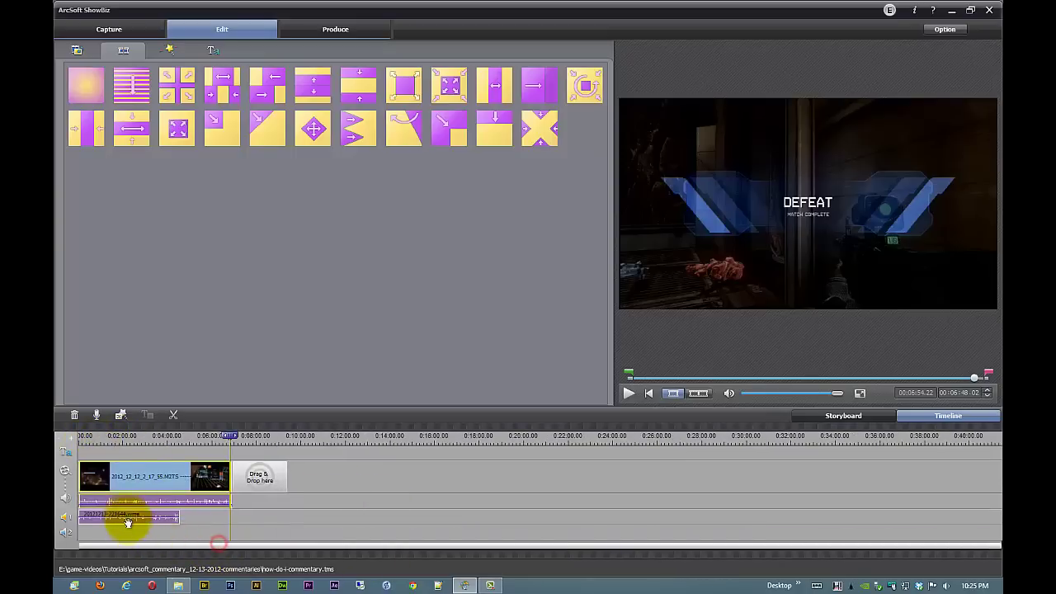
scroll(123, 491, up, 5)
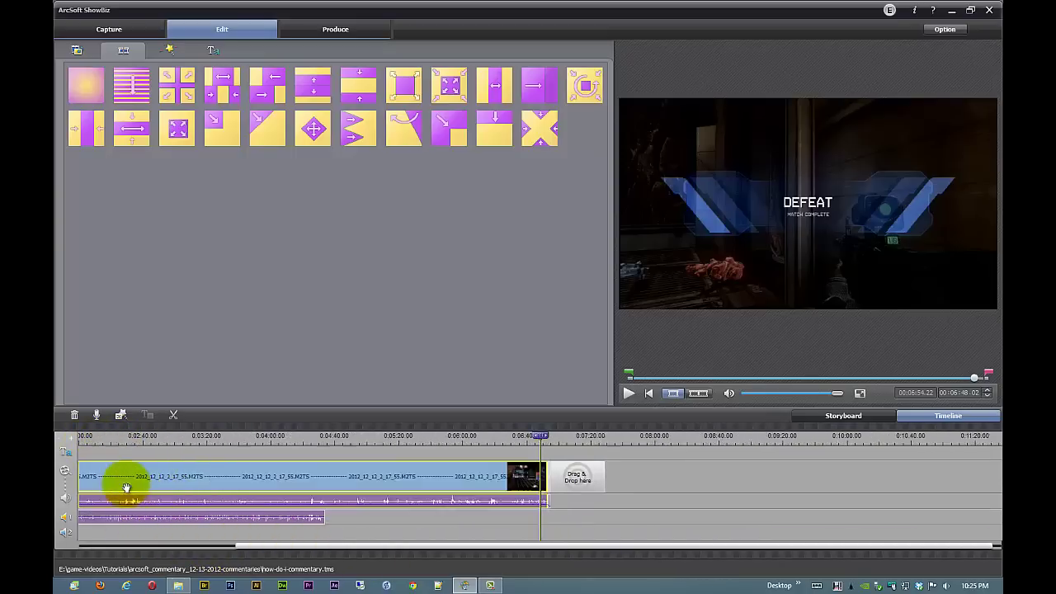
click(109, 444)
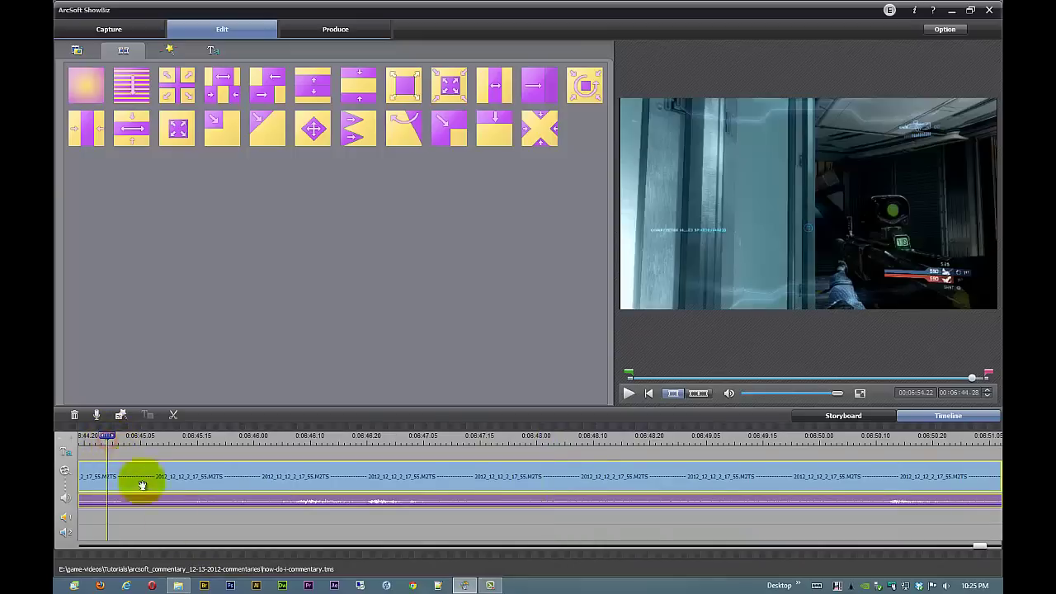
click(981, 545)
click(99, 546)
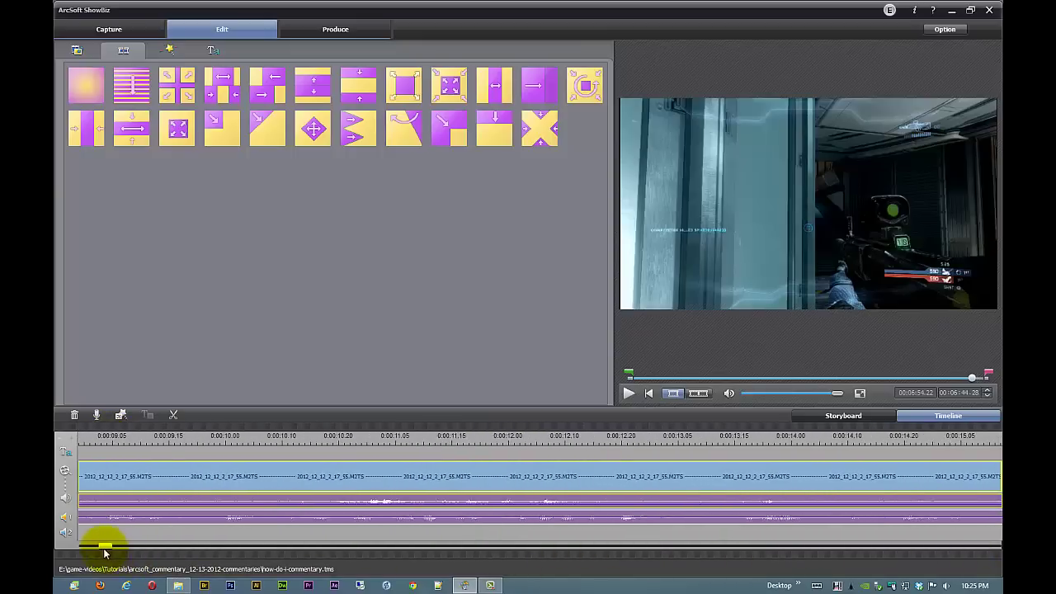
drag(96, 551, 85, 547)
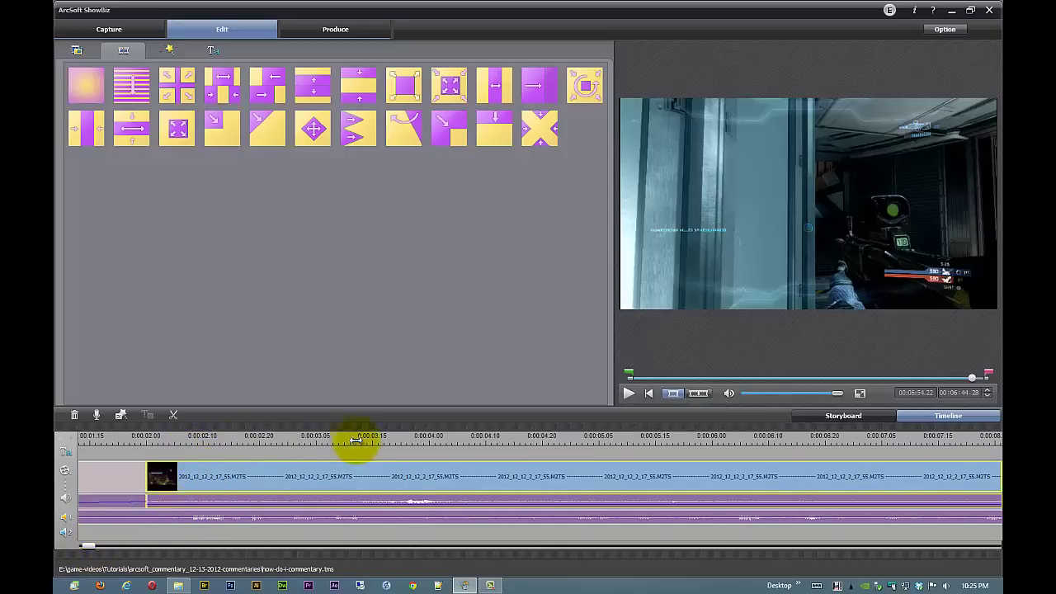
scroll(224, 472, down, 4)
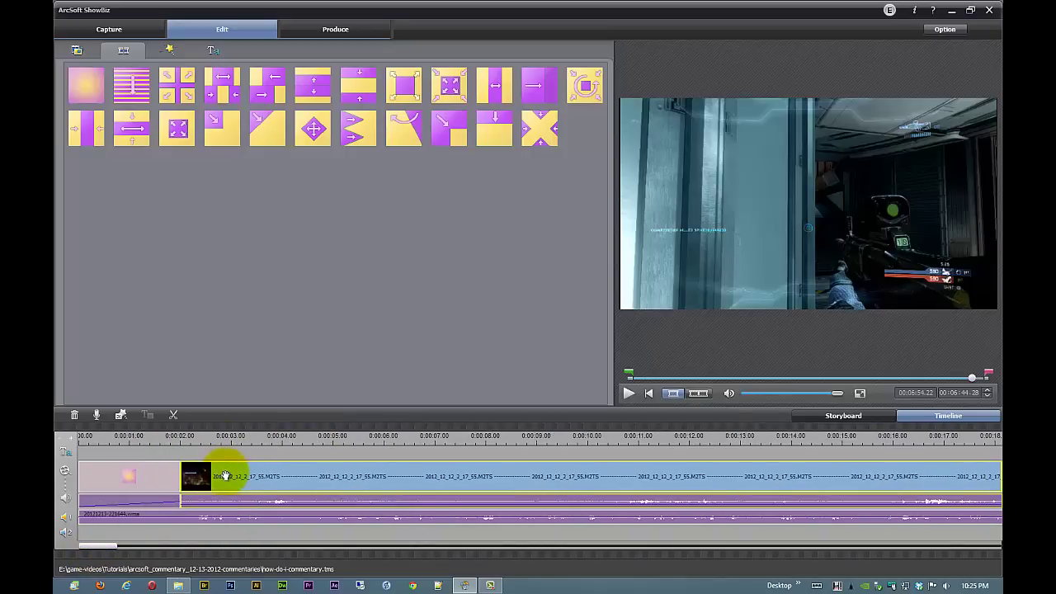
click(224, 472)
scroll(224, 472, down, 5)
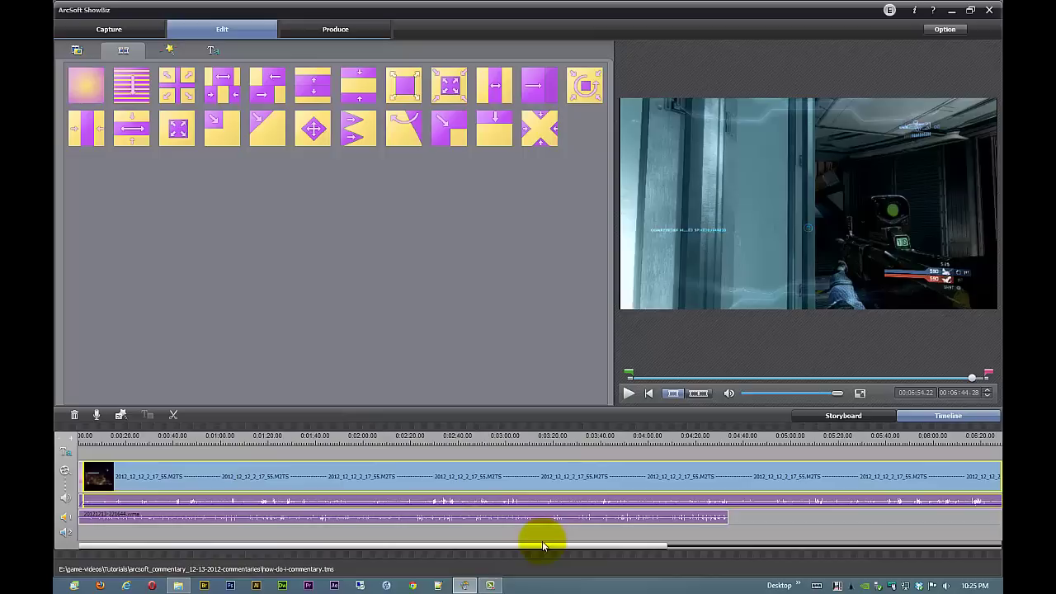
Deselect the video clip, save the project, and play the preview from about 0:00:06
click(116, 456)
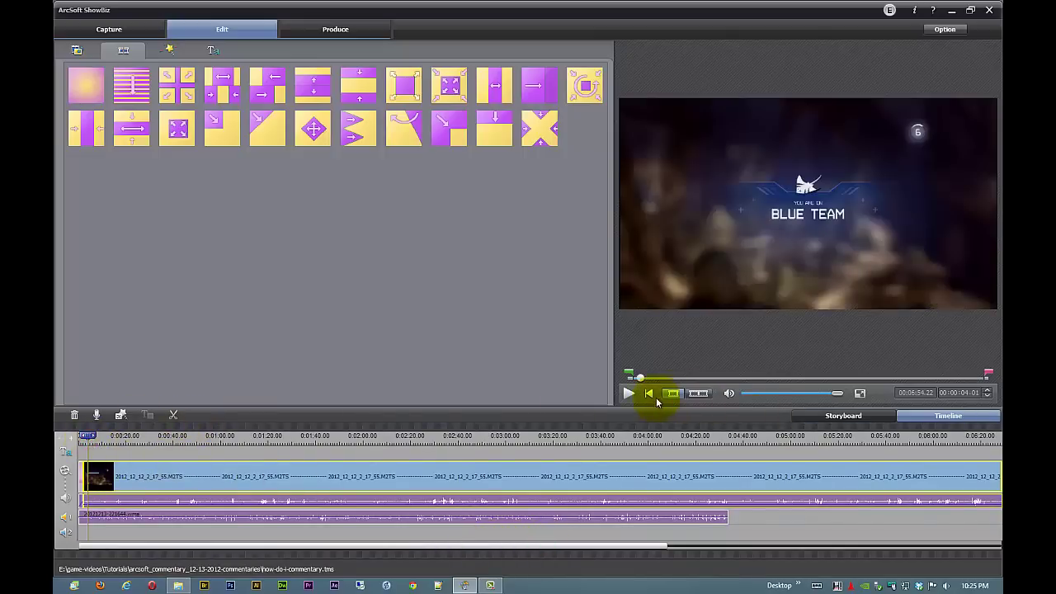
click(696, 393)
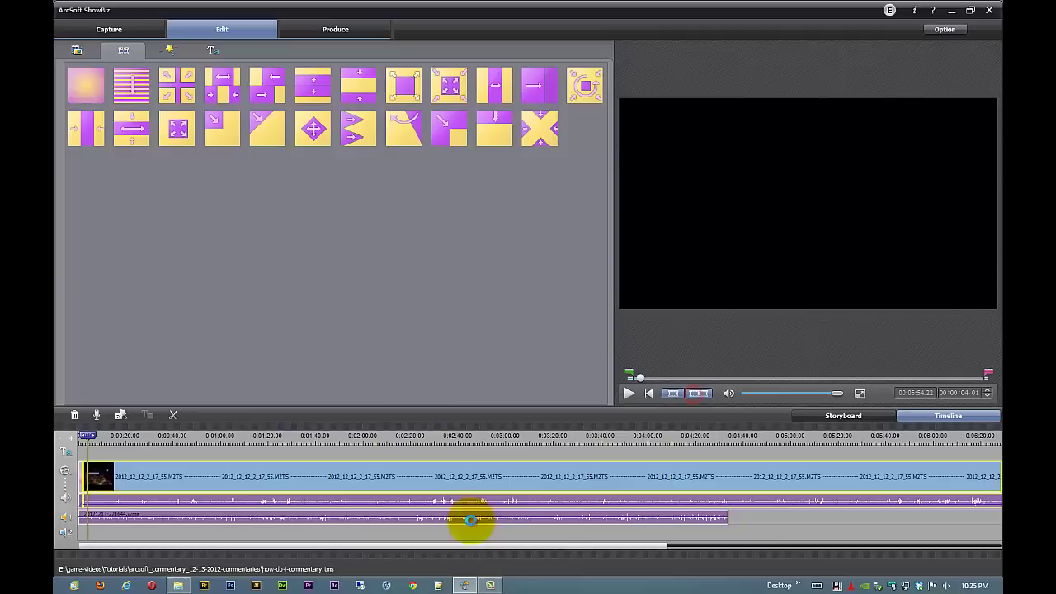
click(301, 528)
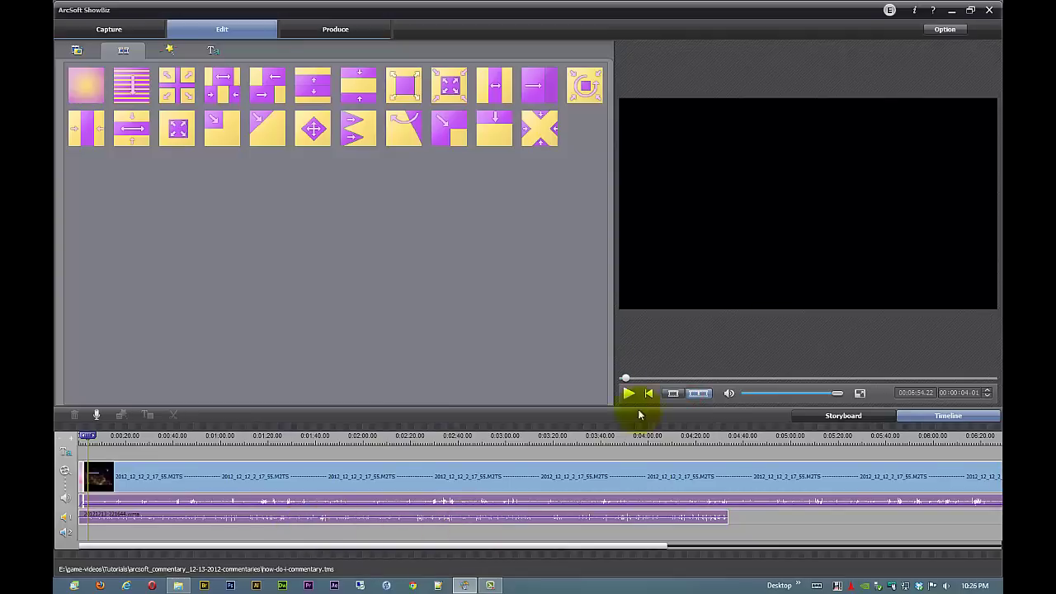
click(948, 30)
click(933, 71)
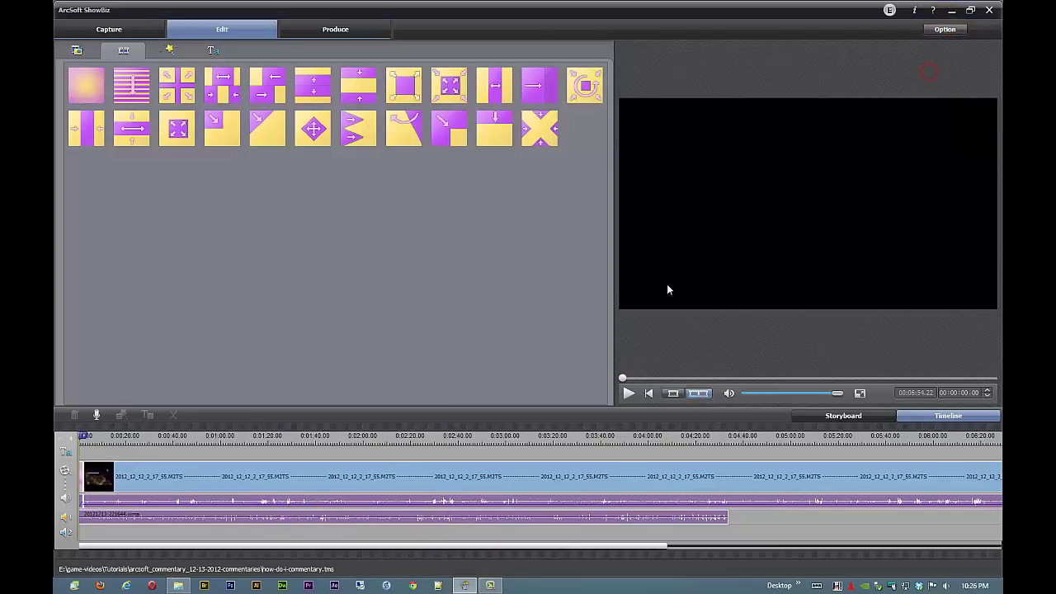
click(93, 437)
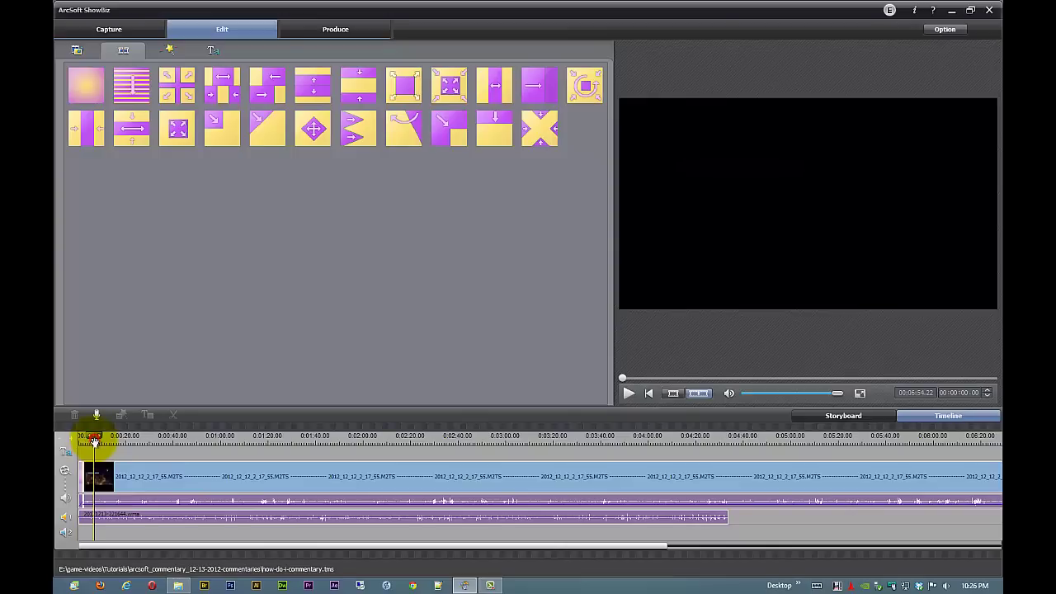
click(630, 395)
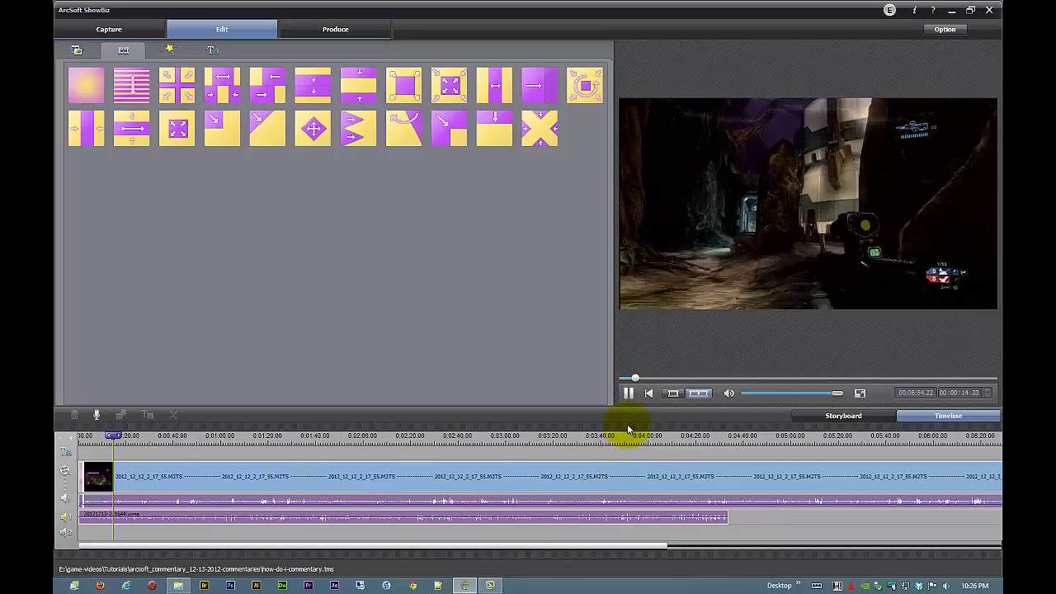
Raise the gameplay clip's audio volume line and preview the clip at the new level
click(627, 393)
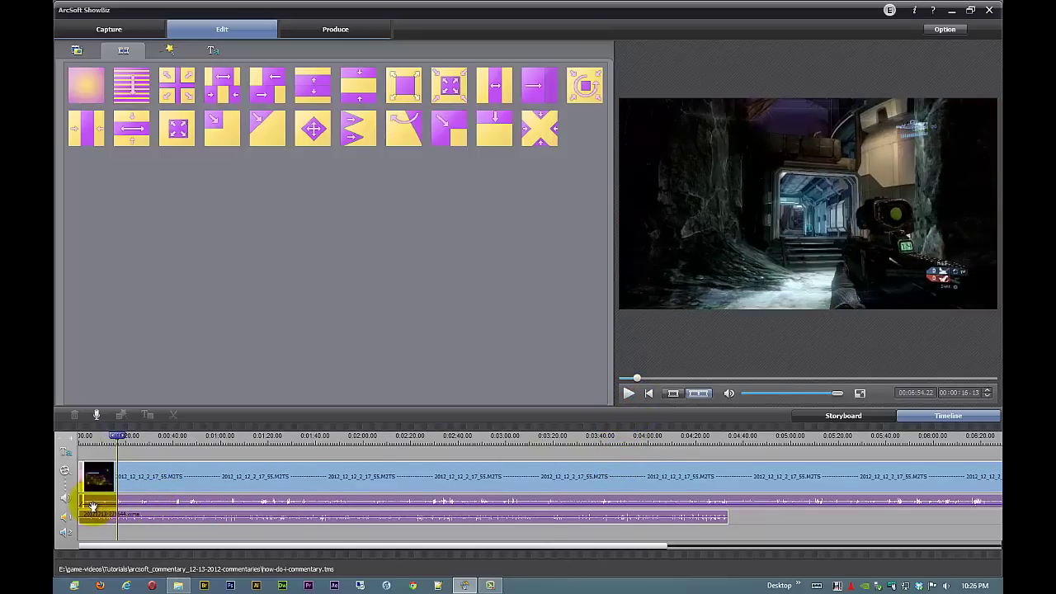
click(675, 392)
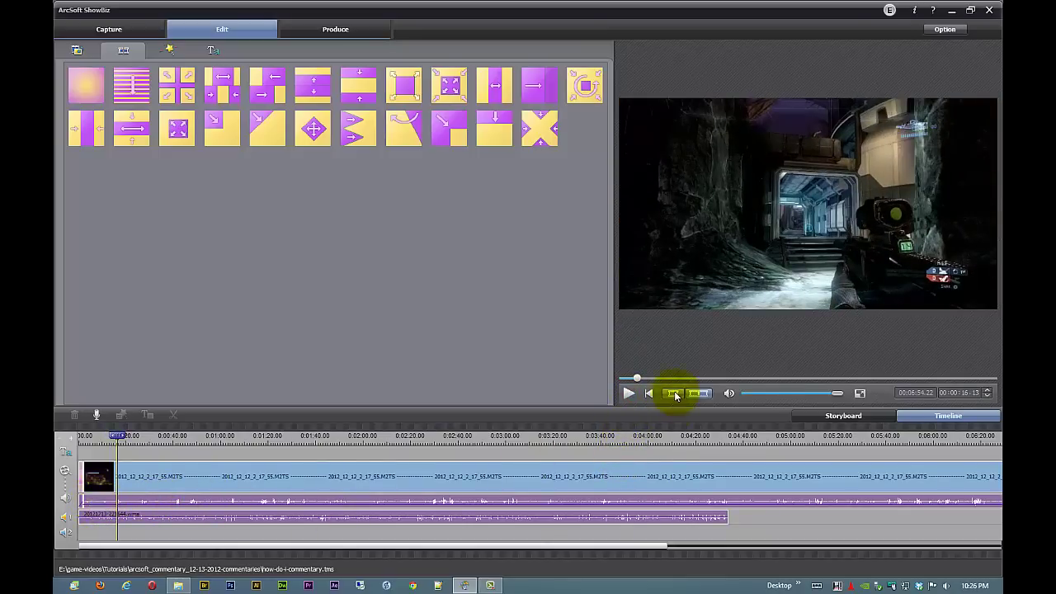
click(106, 494)
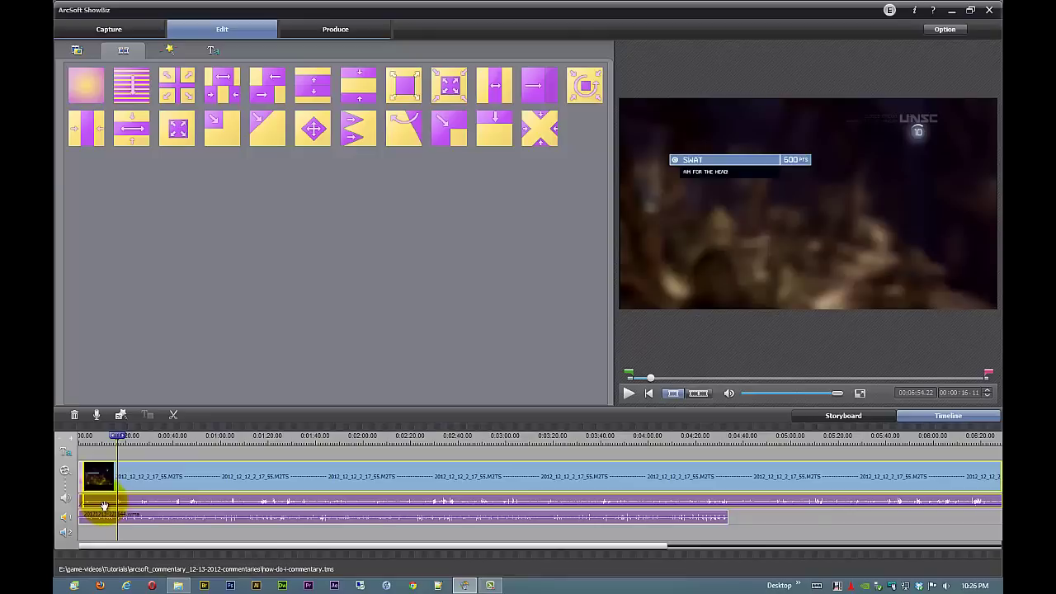
drag(118, 509, 93, 506)
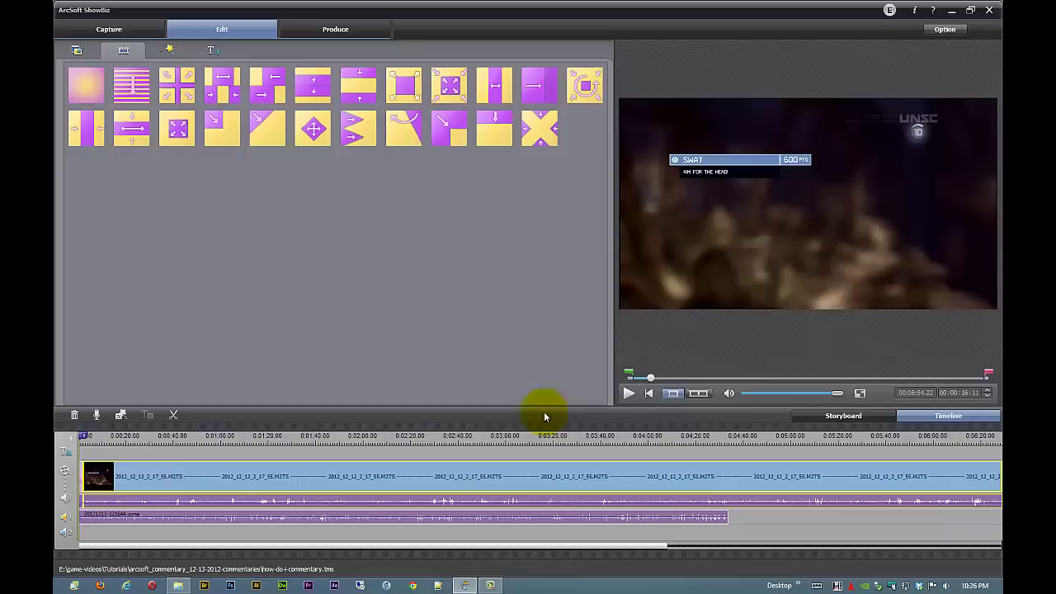
click(628, 392)
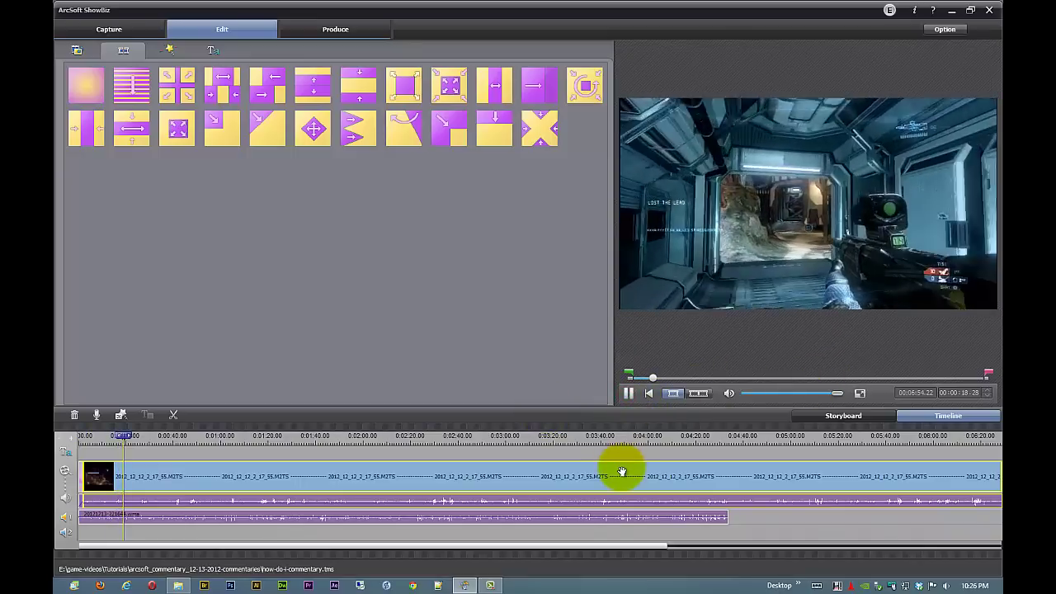
click(627, 393)
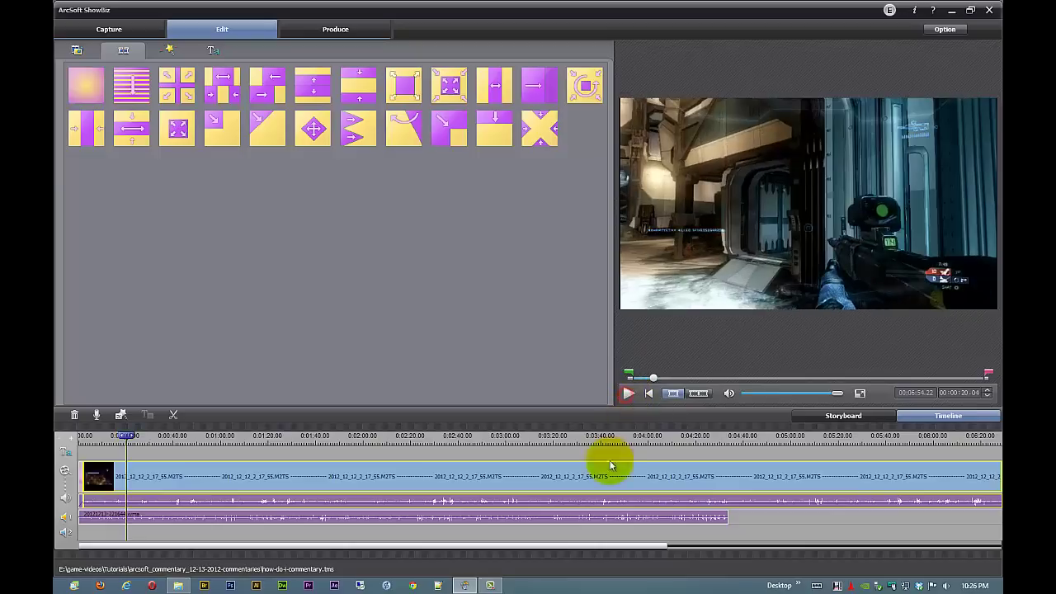
Preview the whole movie to check the gameplay audio against the commentary, then reselect the gameplay clip
click(419, 528)
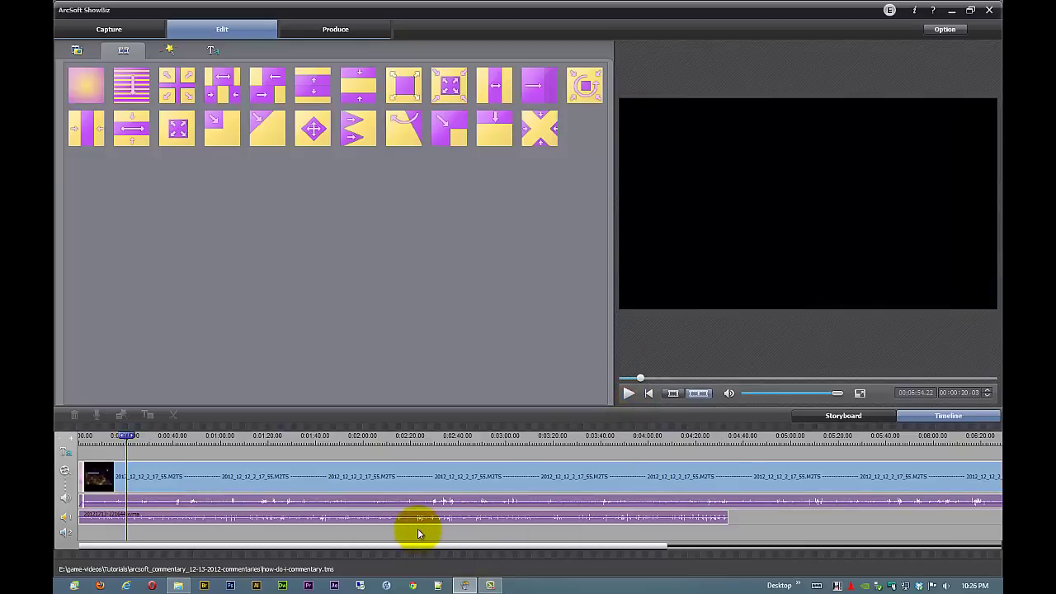
click(697, 394)
click(628, 394)
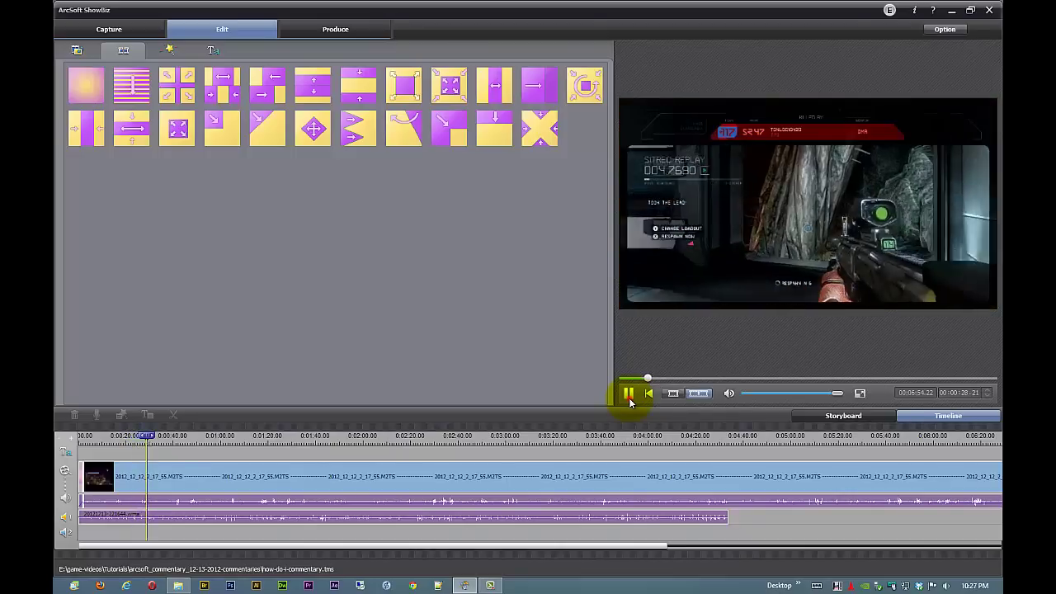
click(629, 397)
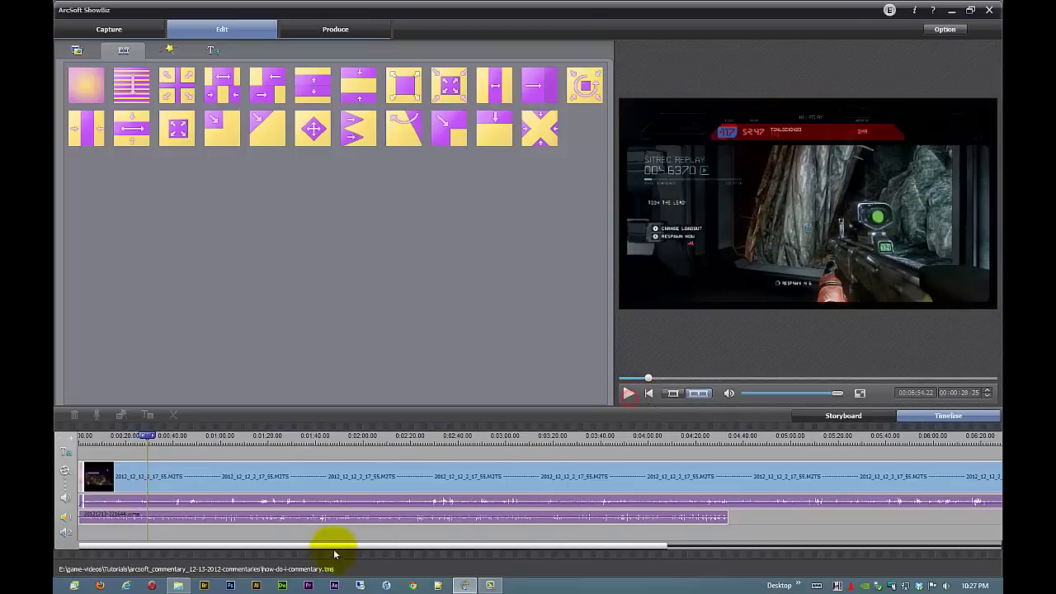
click(163, 501)
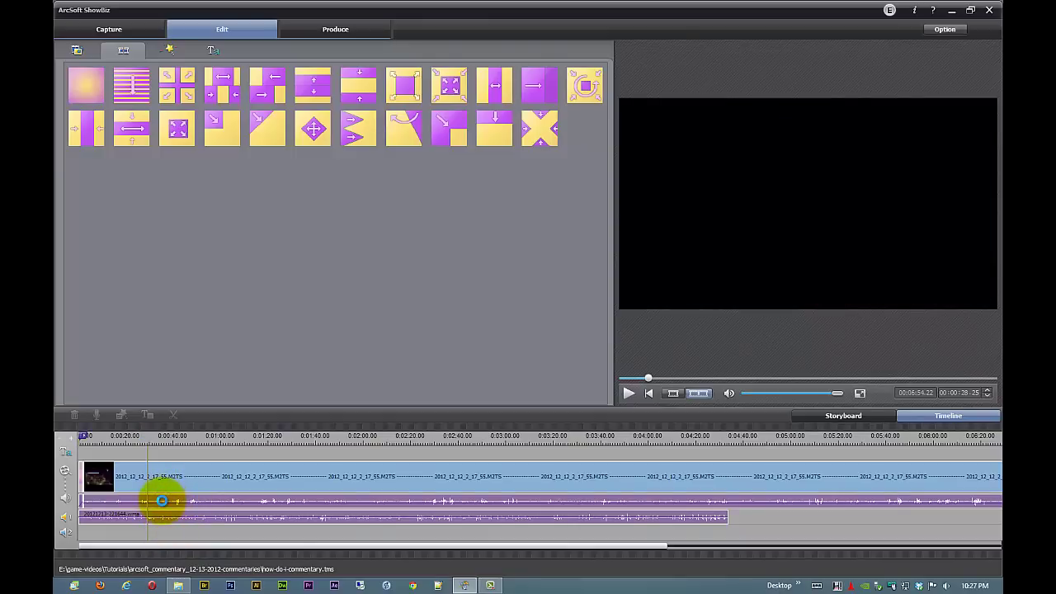
click(162, 501)
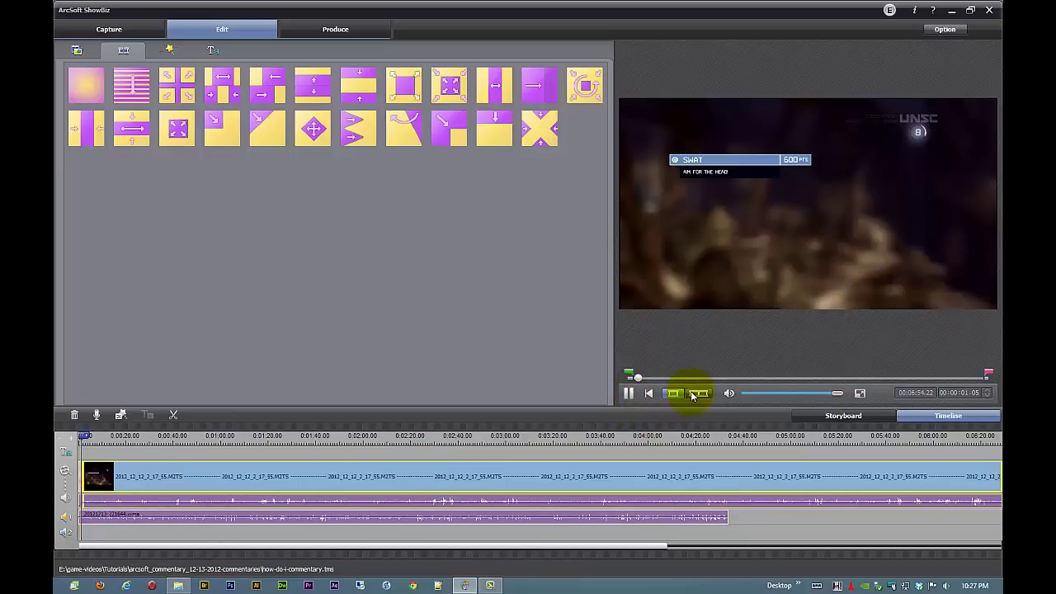
Stop the preview and save the project
click(642, 381)
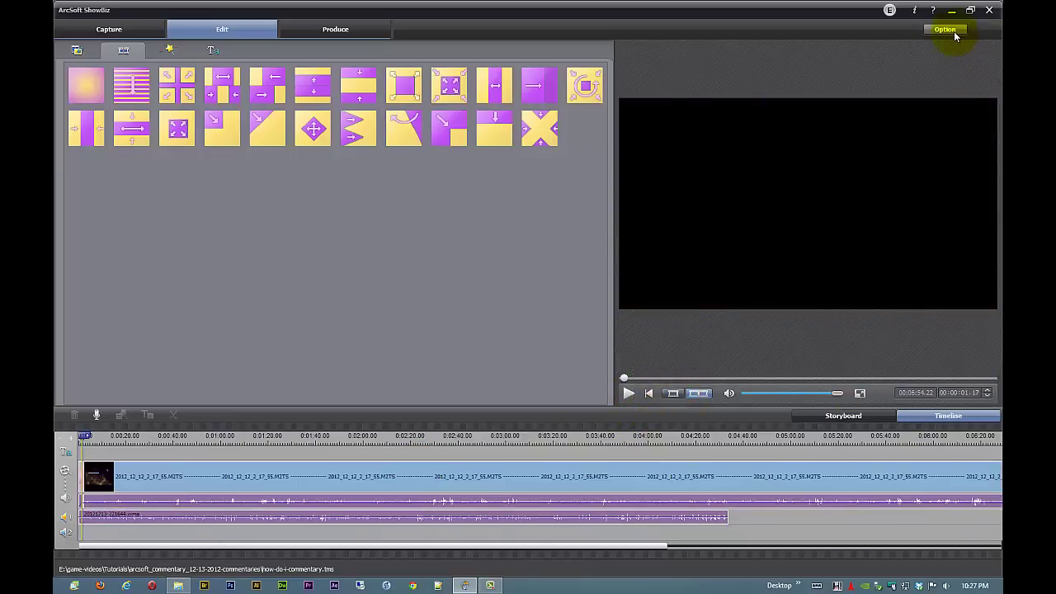
click(945, 29)
click(926, 76)
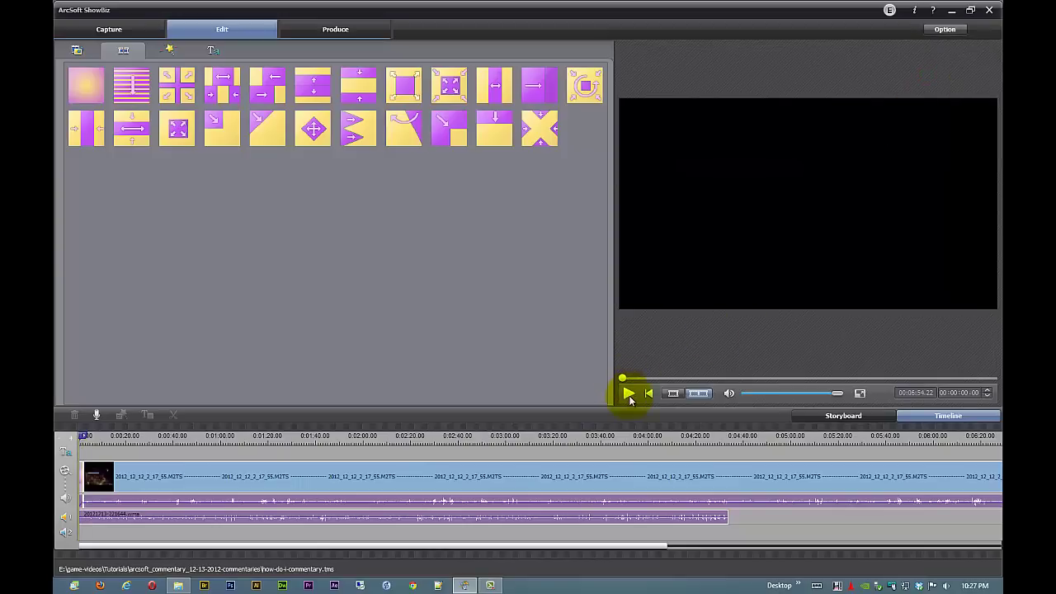
Preview the footage from about 44 seconds, then go to the Produce page
click(628, 392)
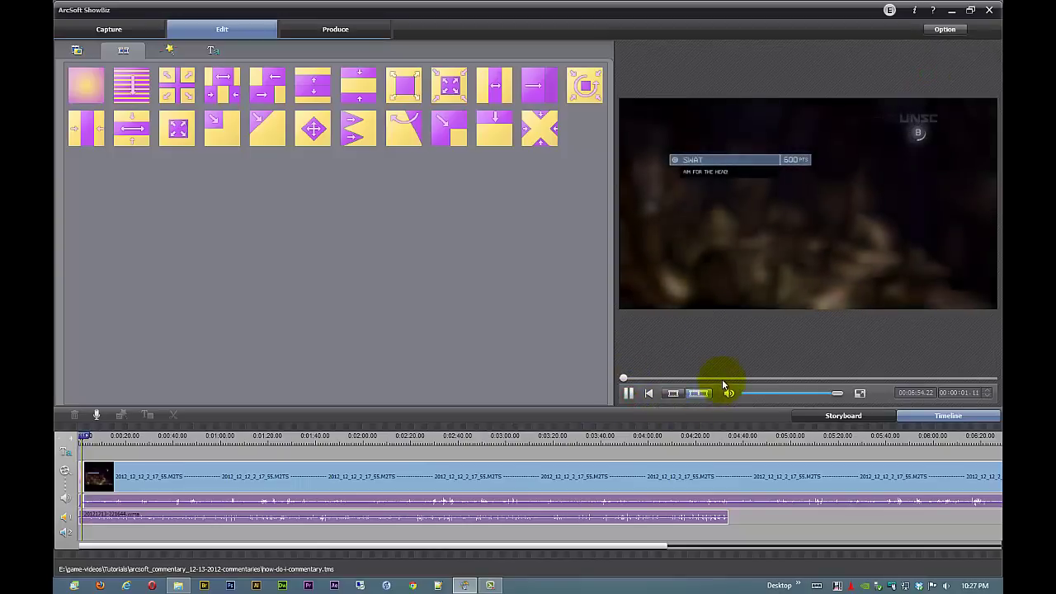
click(185, 436)
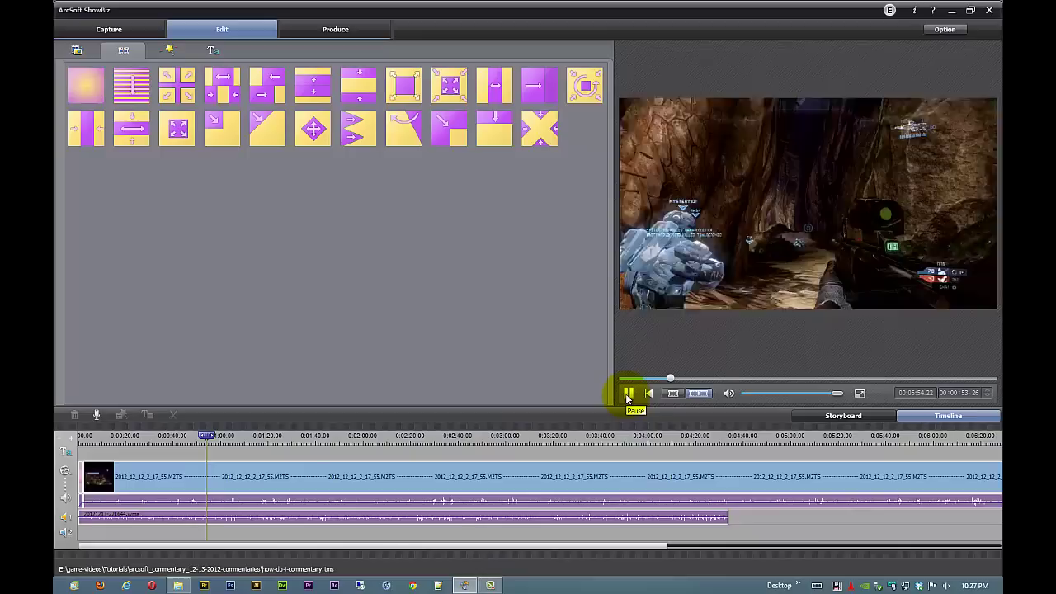
click(627, 395)
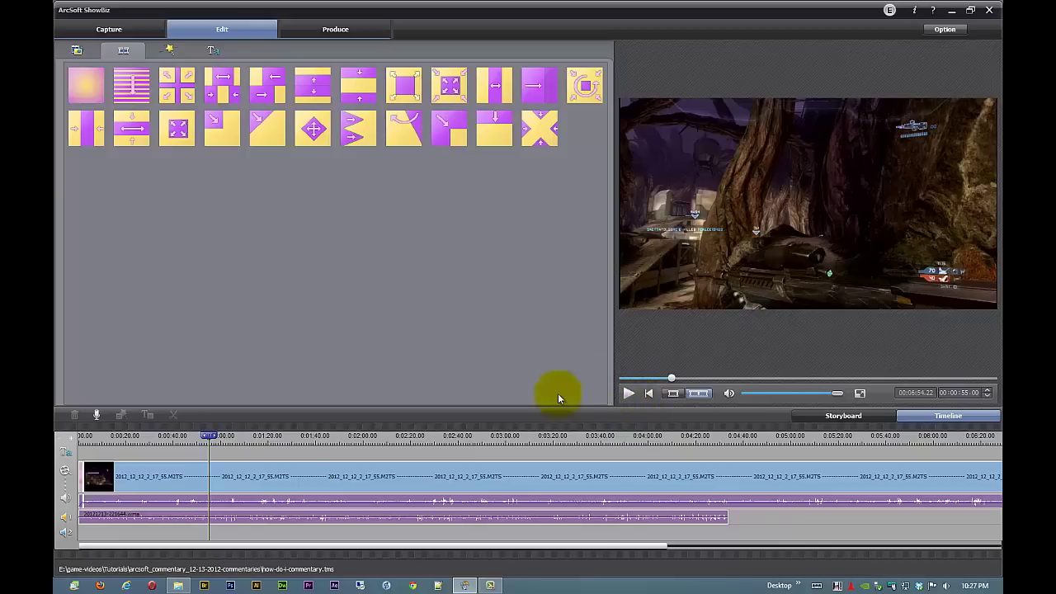
click(327, 31)
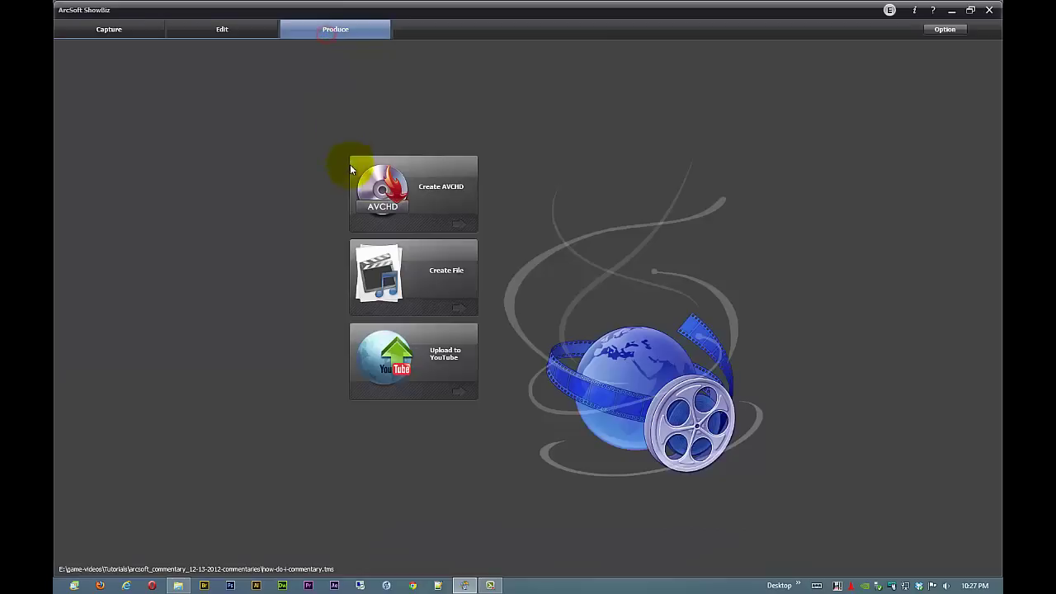
Set Create File output to WMV: Windows Media Video 9, 1920x1080, 1 pass VBR Constant Quality, WMA9 audio
click(409, 279)
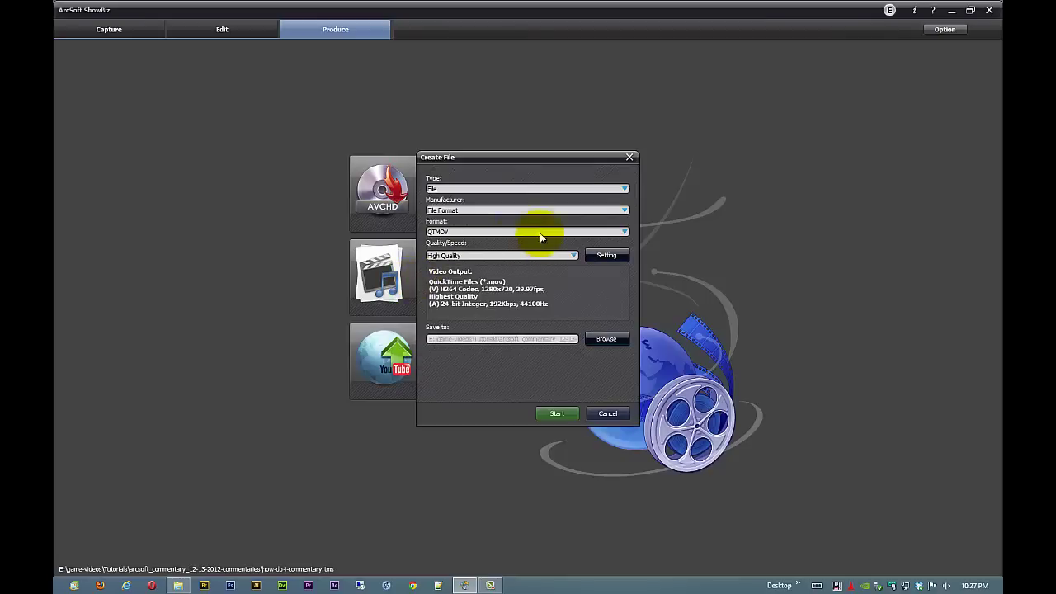
click(625, 211)
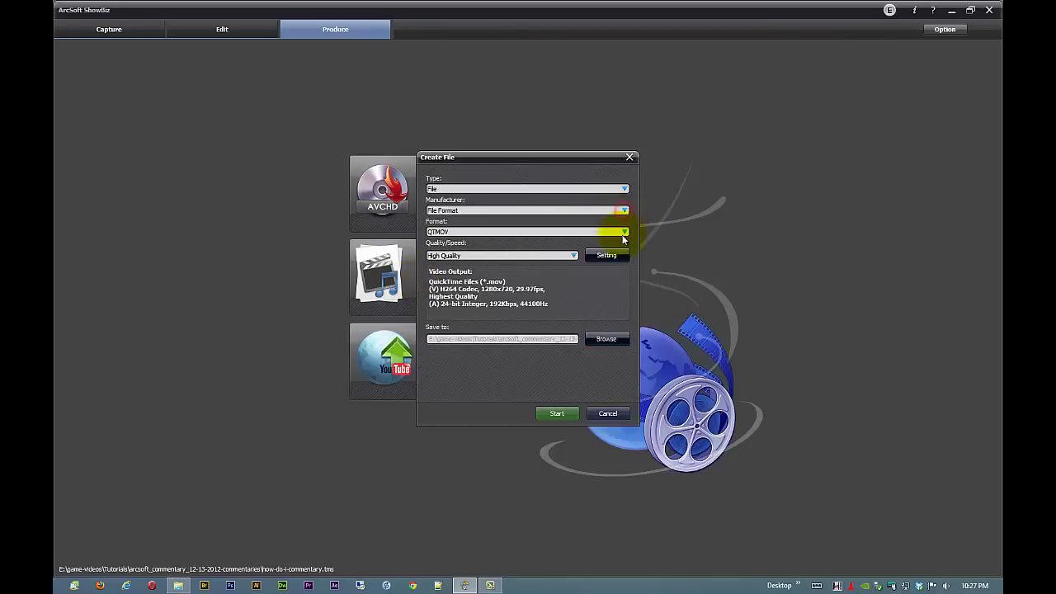
click(624, 232)
click(576, 278)
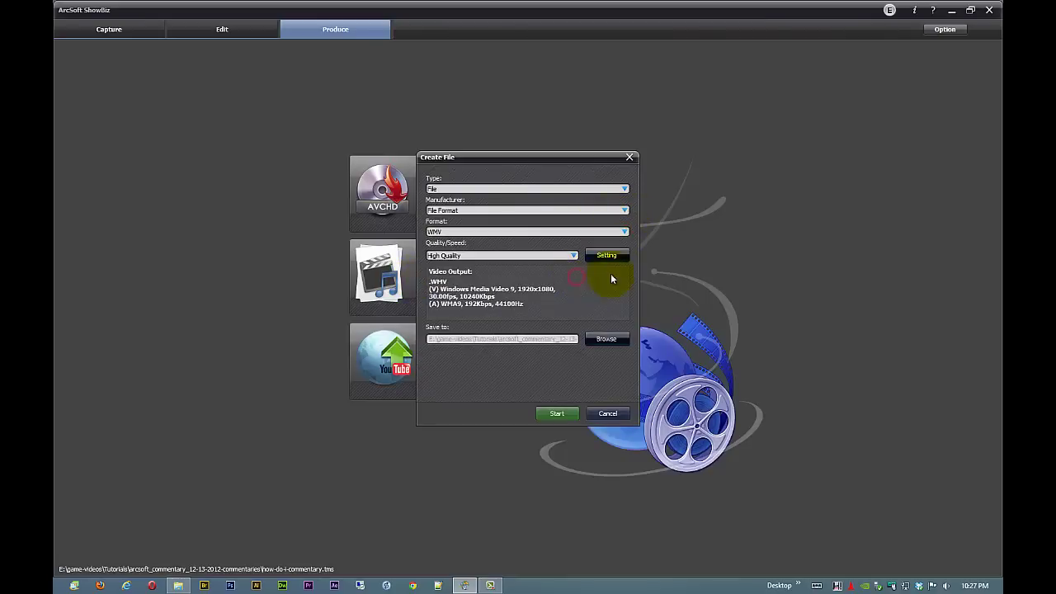
click(603, 255)
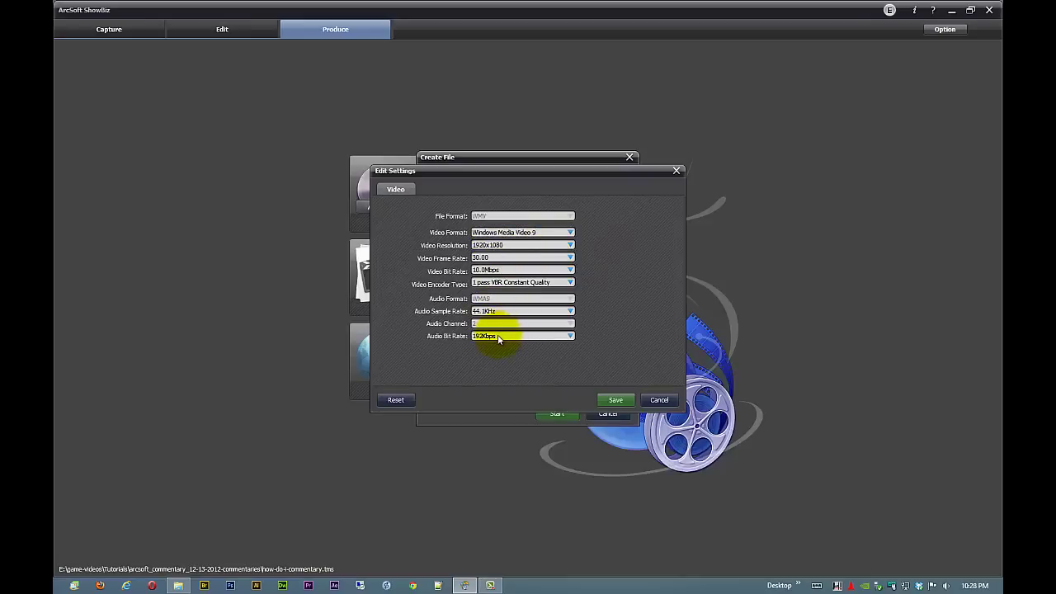
click(569, 282)
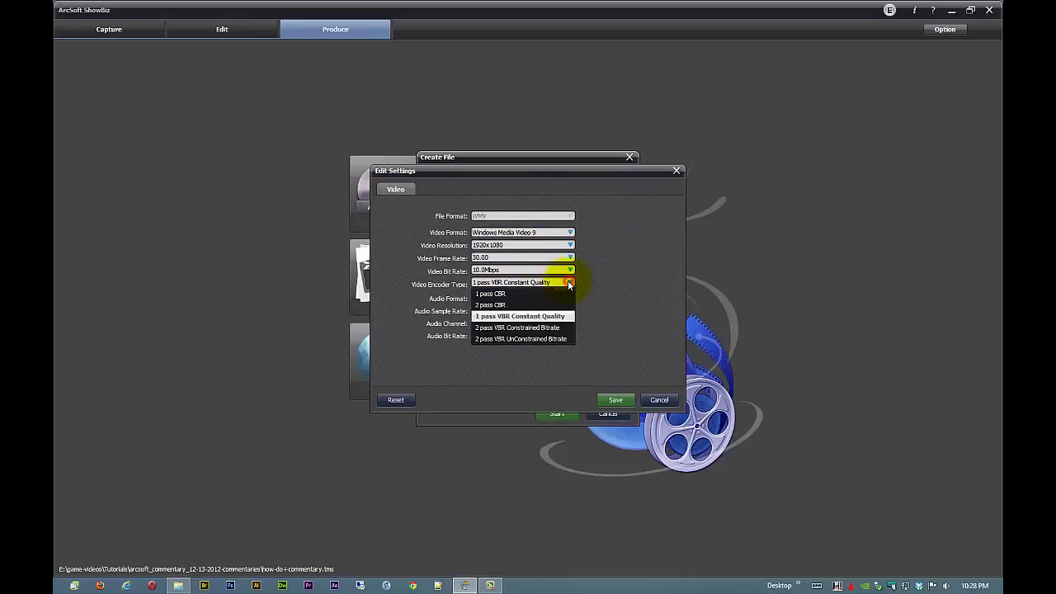
click(568, 282)
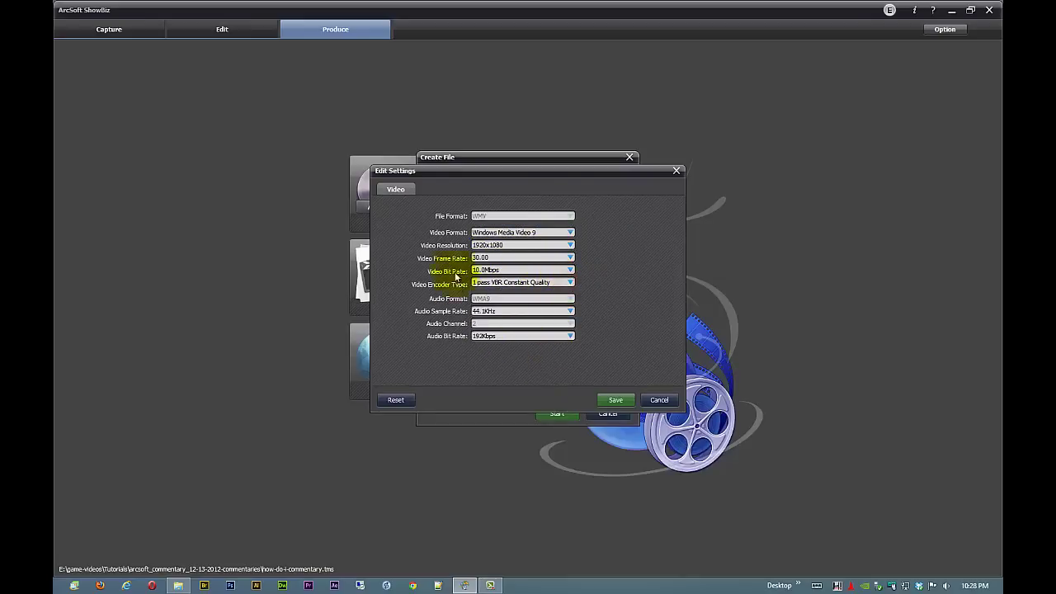
click(614, 402)
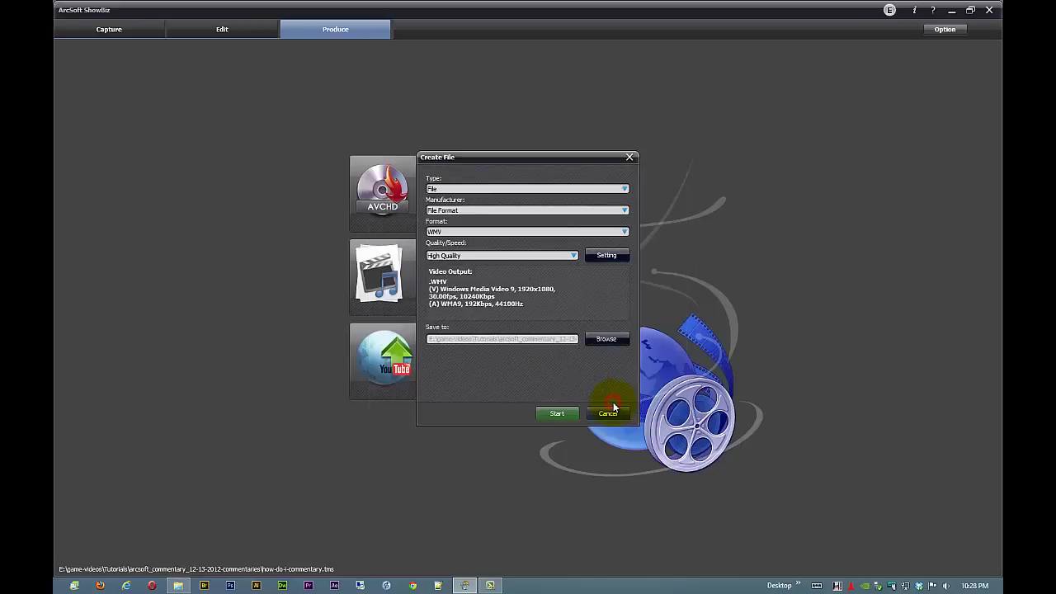
Try the WMV export, dismiss the failure error, and switch the output format to QTMOV
click(551, 417)
click(641, 354)
click(624, 233)
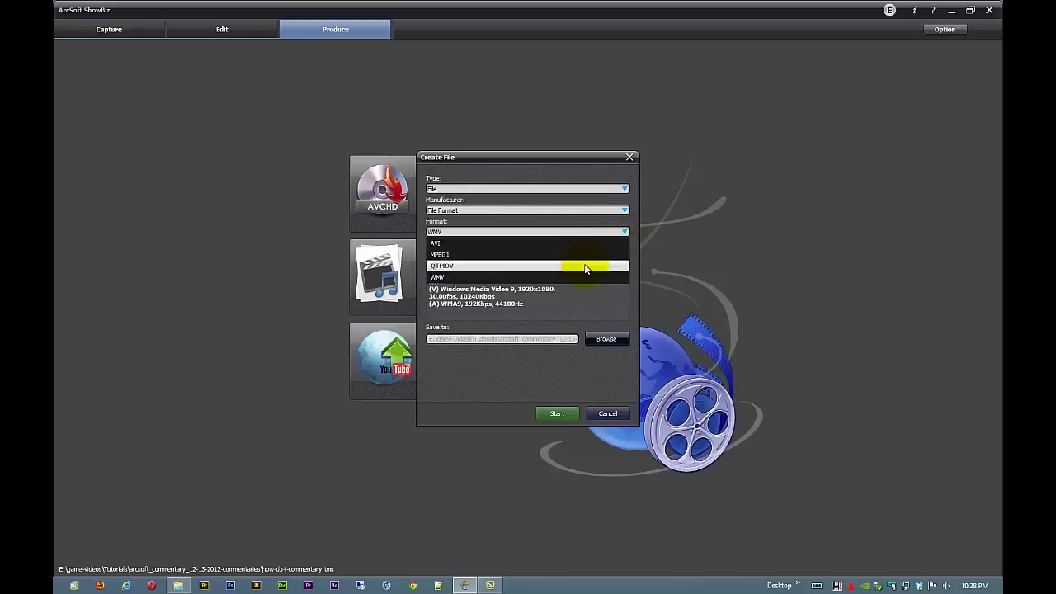
click(584, 265)
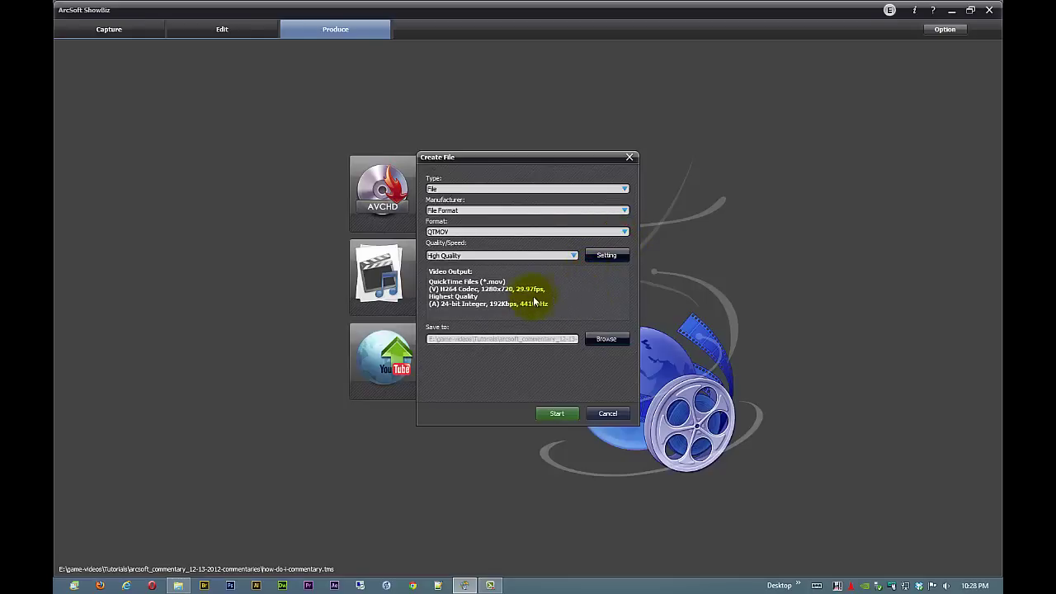
Set the MOV video resolution to 1920x1080 and save the encoding settings
click(596, 256)
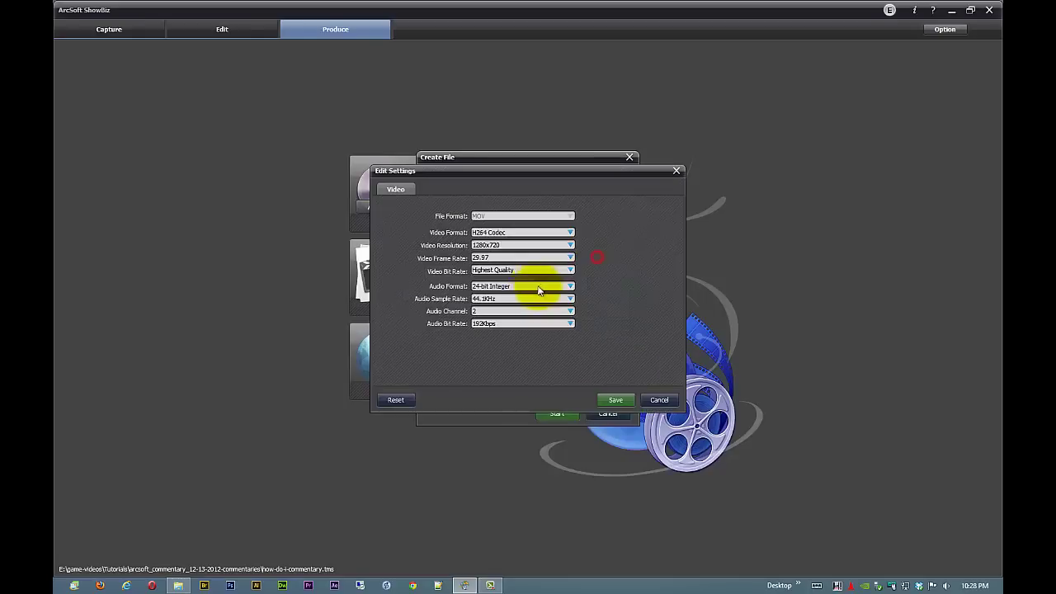
click(570, 249)
click(523, 348)
click(615, 399)
Start exporting the project as a 1920x1080 QuickTime MOV file
click(557, 412)
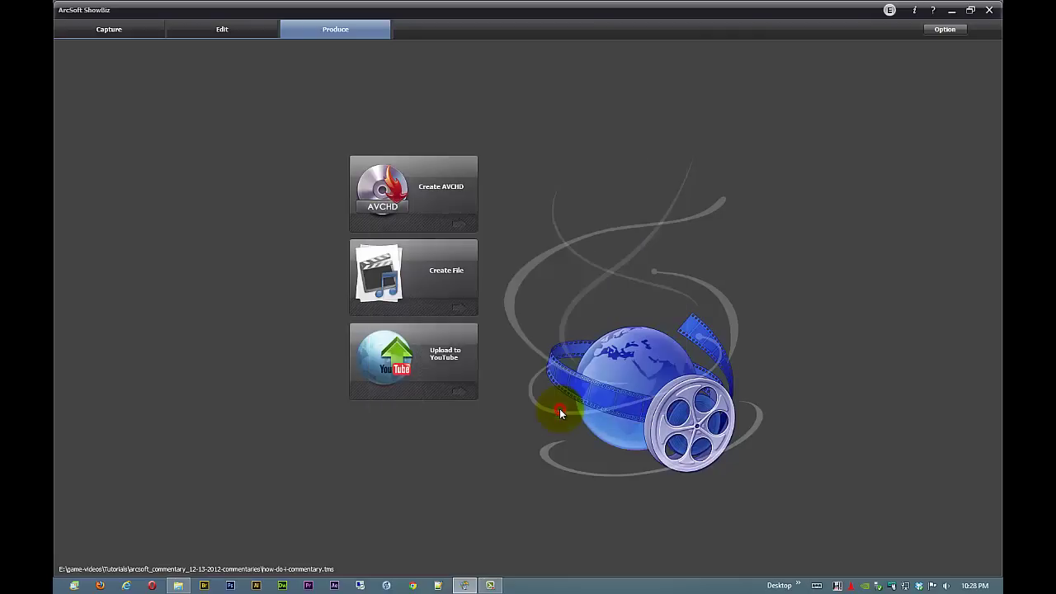